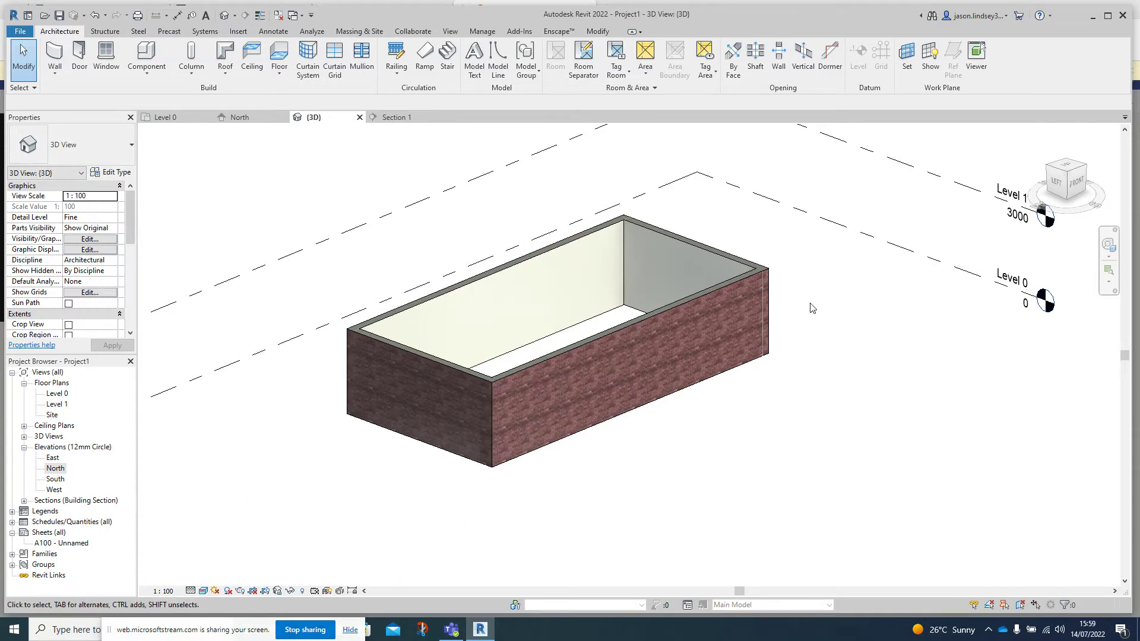
Pan the 3D view of the brick building, then go to the Level 0 floor plan.
middle_click_drag(837, 284, 822, 317)
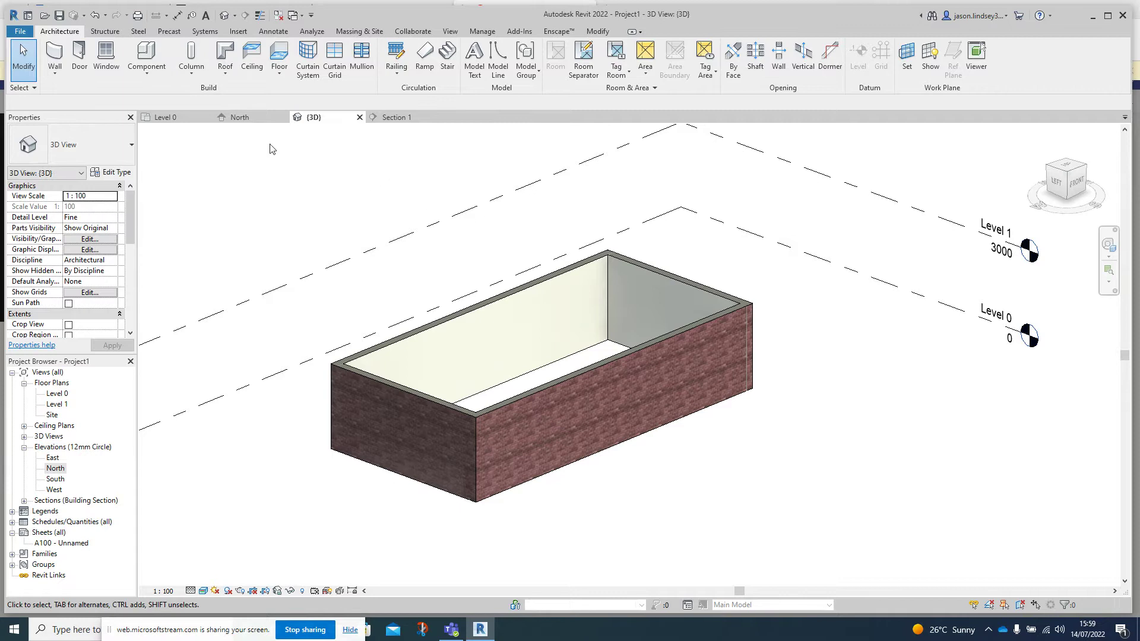
left_click(175, 116)
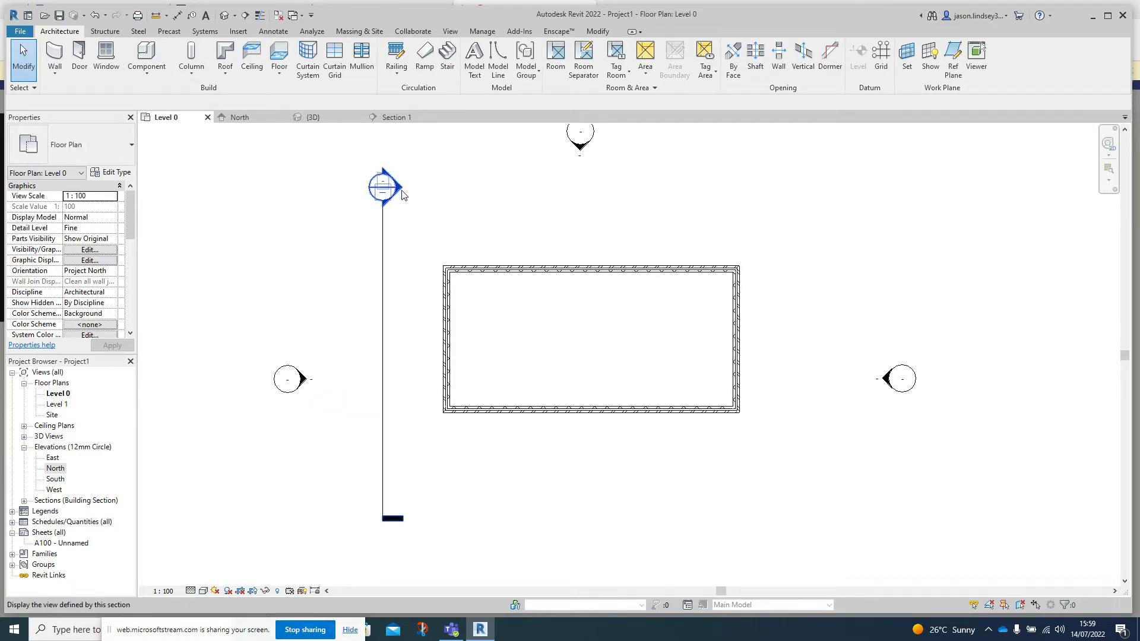
Check Section 1, return to Level 0, and set Massing & Site display to Show Mass Form and Floors.
left_click(404, 117)
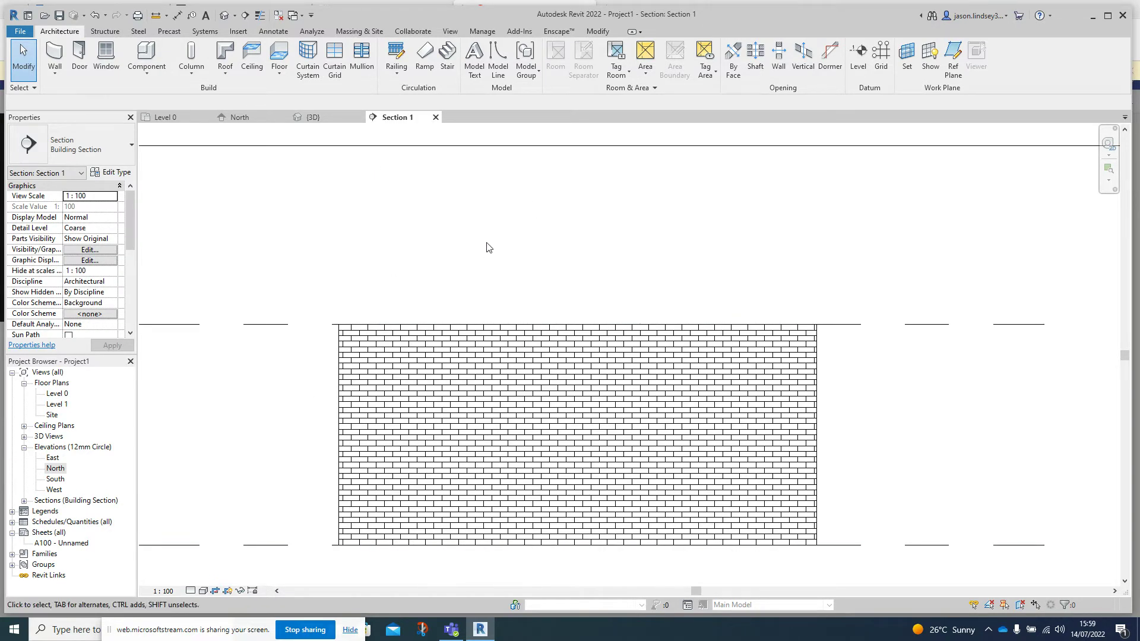
left_click(172, 117)
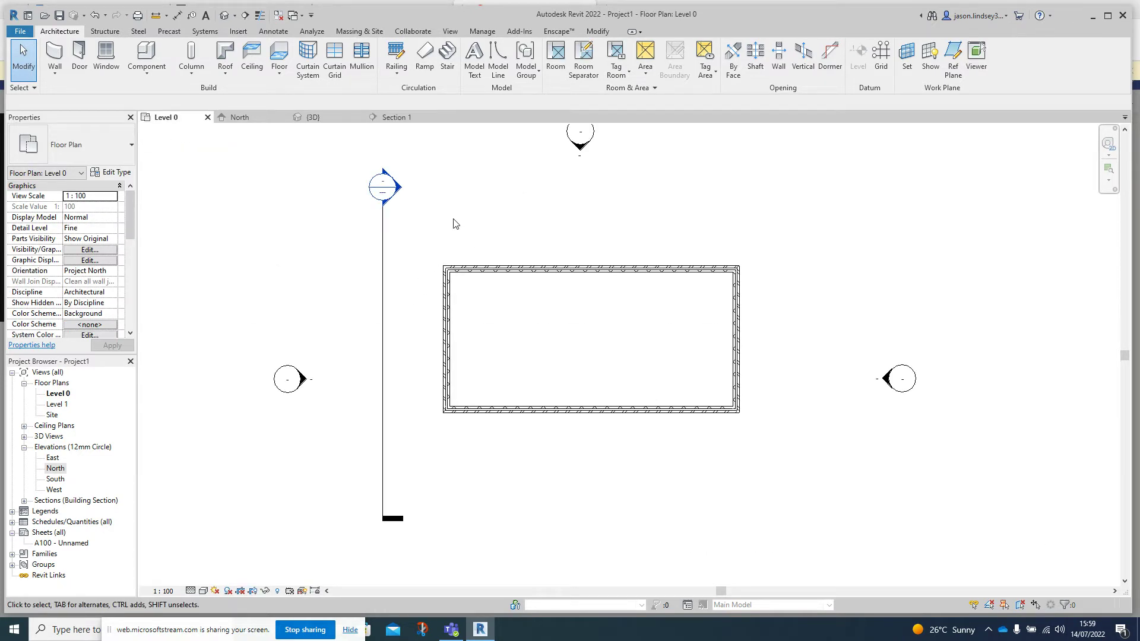
left_click(360, 31)
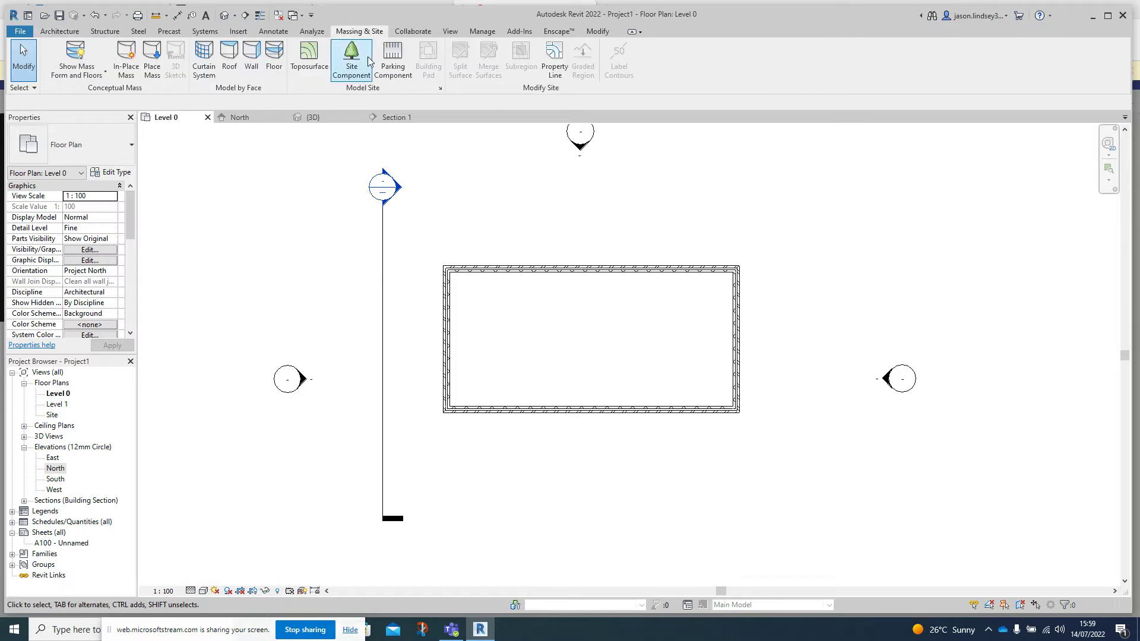
left_click(65, 52)
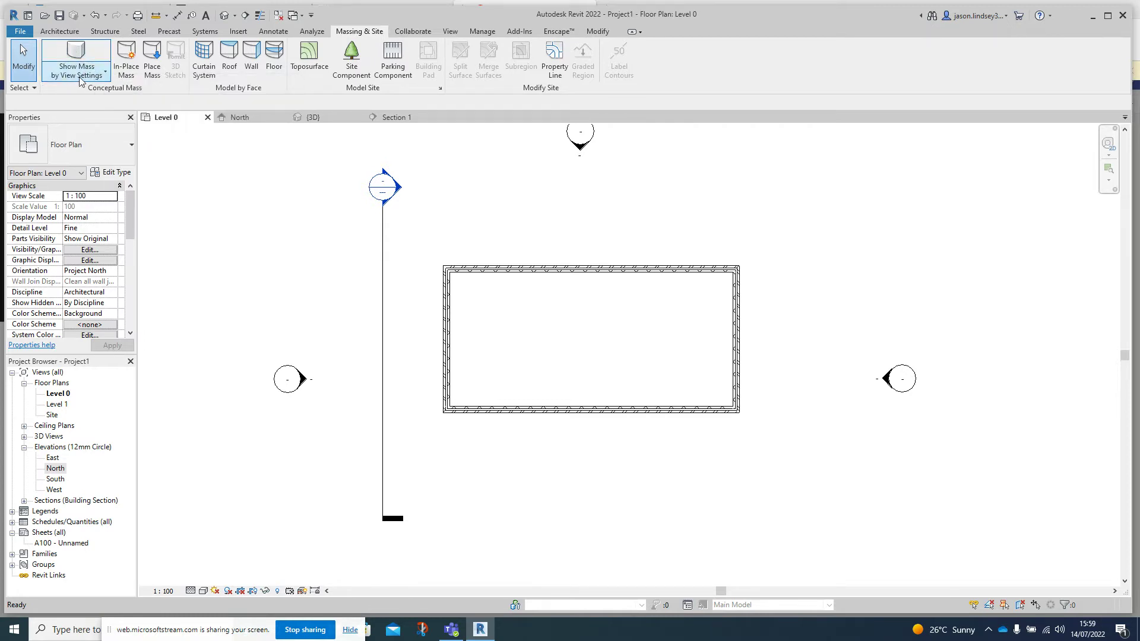
left_click(80, 55)
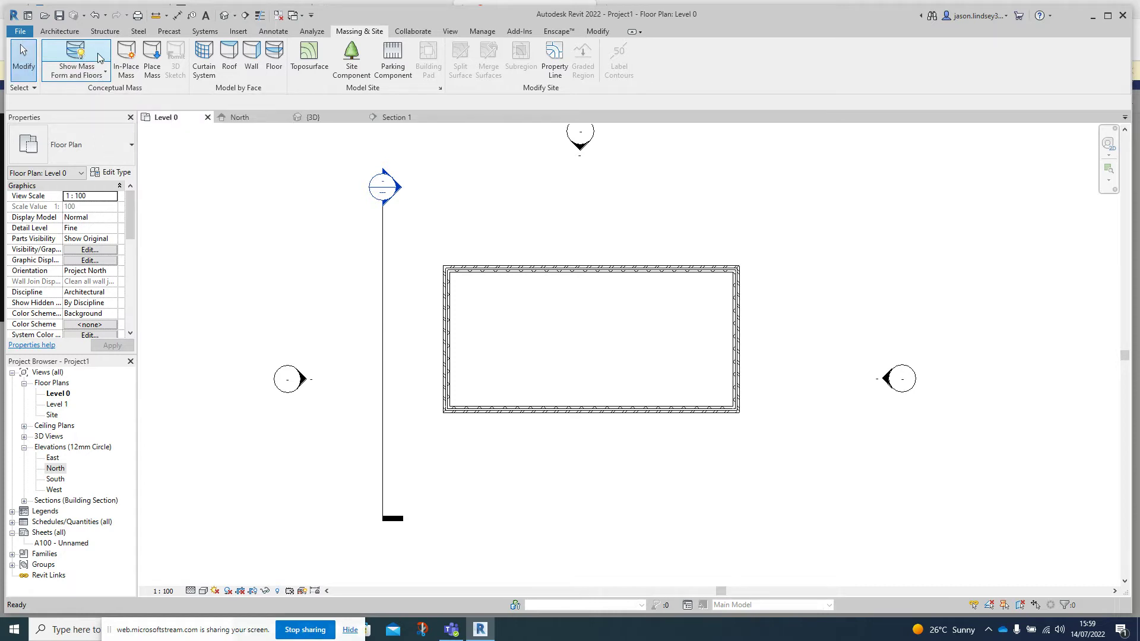
Create an In-Place Mass and name it 'Roof'.
left_click(126, 64)
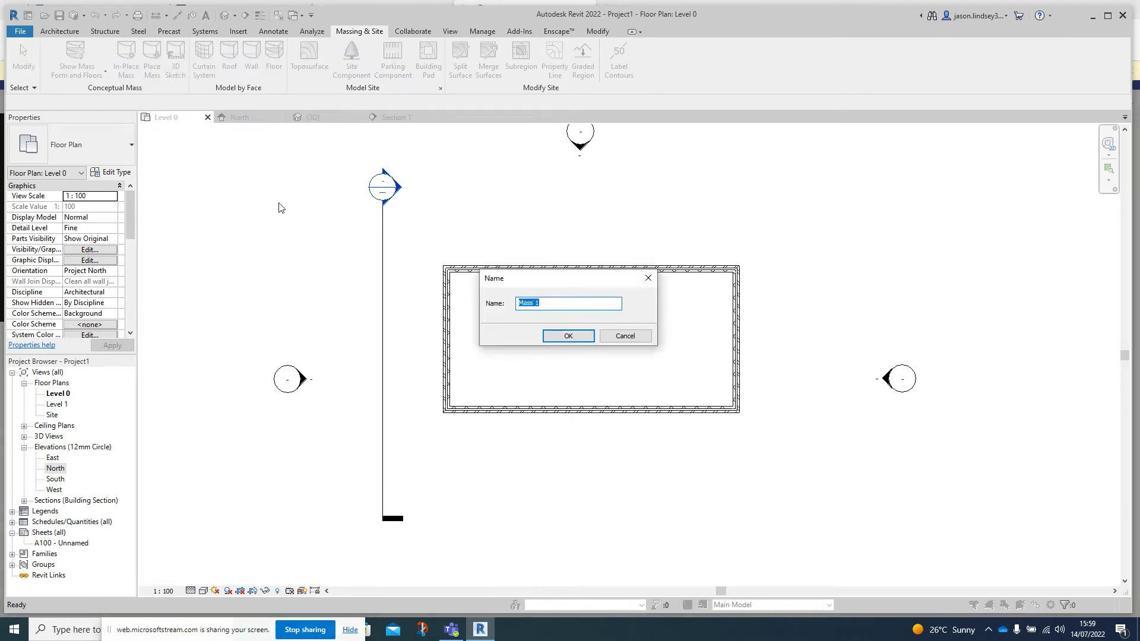
type("Roof")
key("Return")
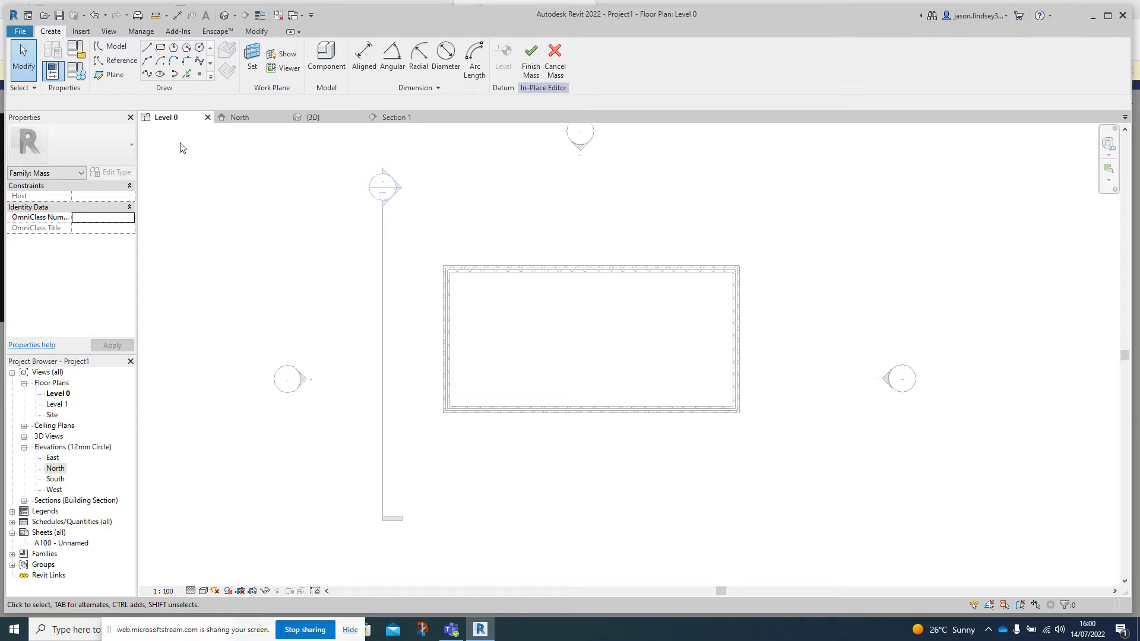
Draw a vertical reference plane just left of the building and name it 1.
left_click(109, 75)
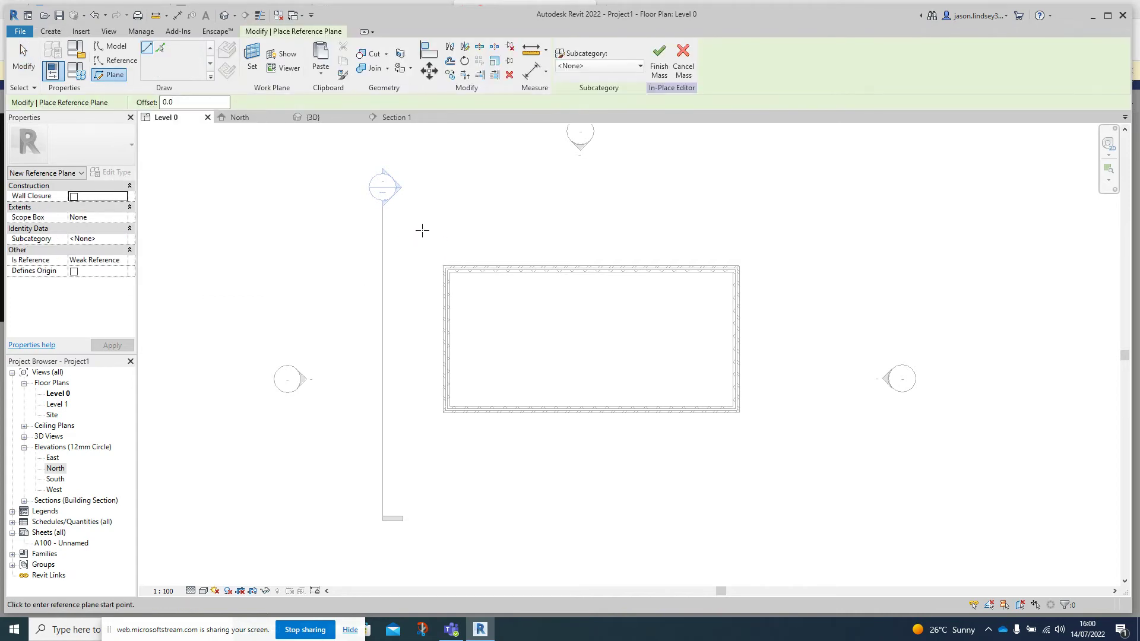
left_click(418, 230)
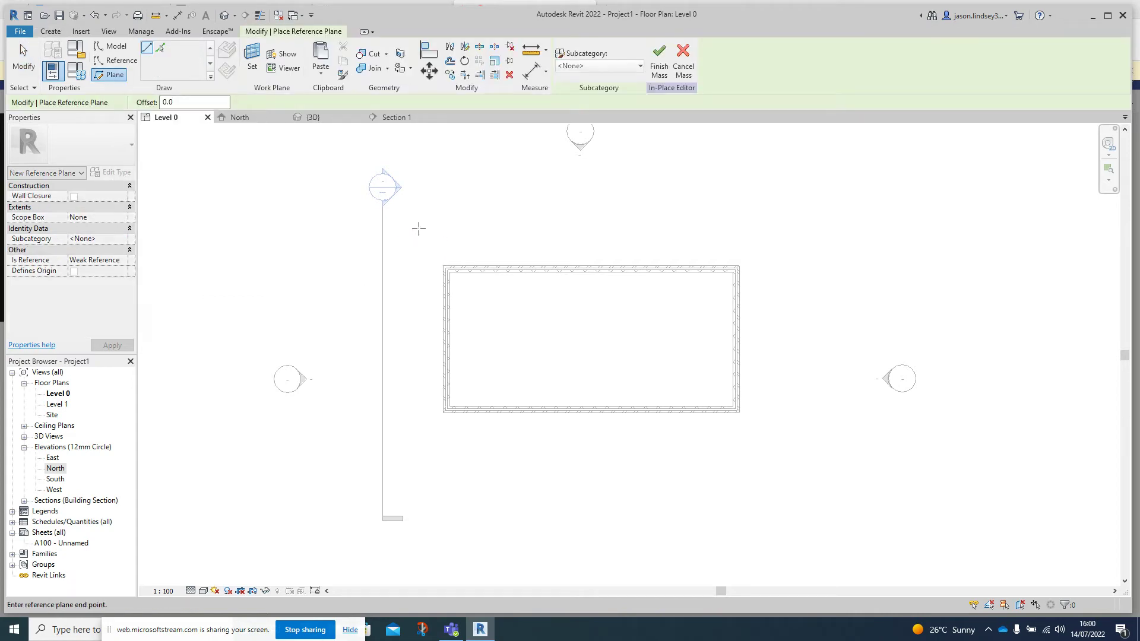
left_click(418, 469)
left_click(413, 242)
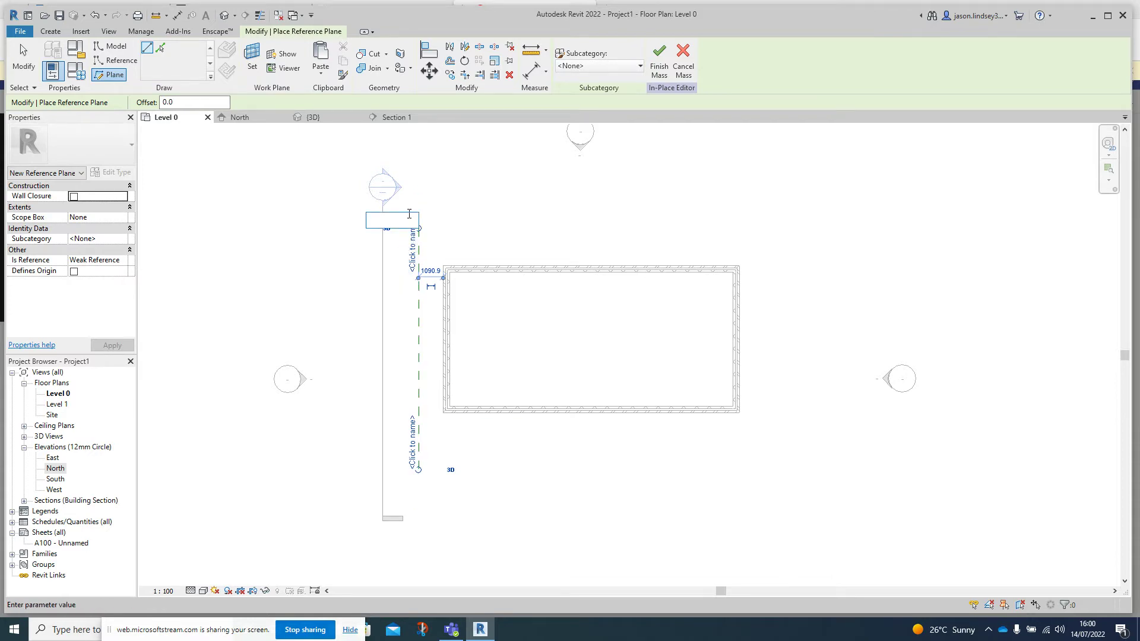
type("1")
key("Return")
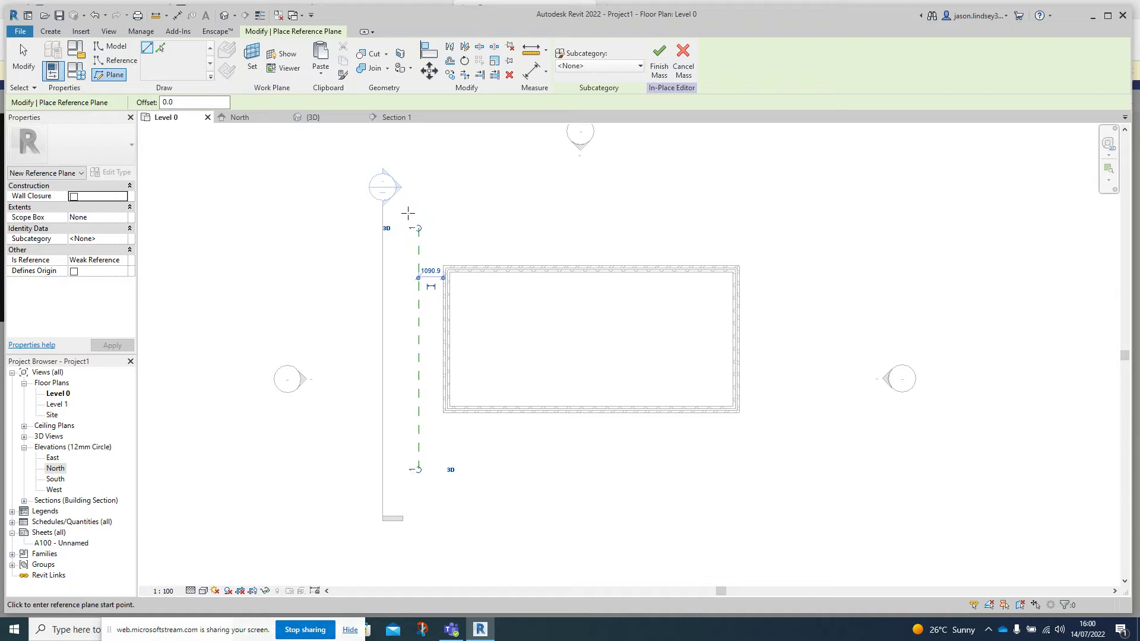
left_click(418, 228)
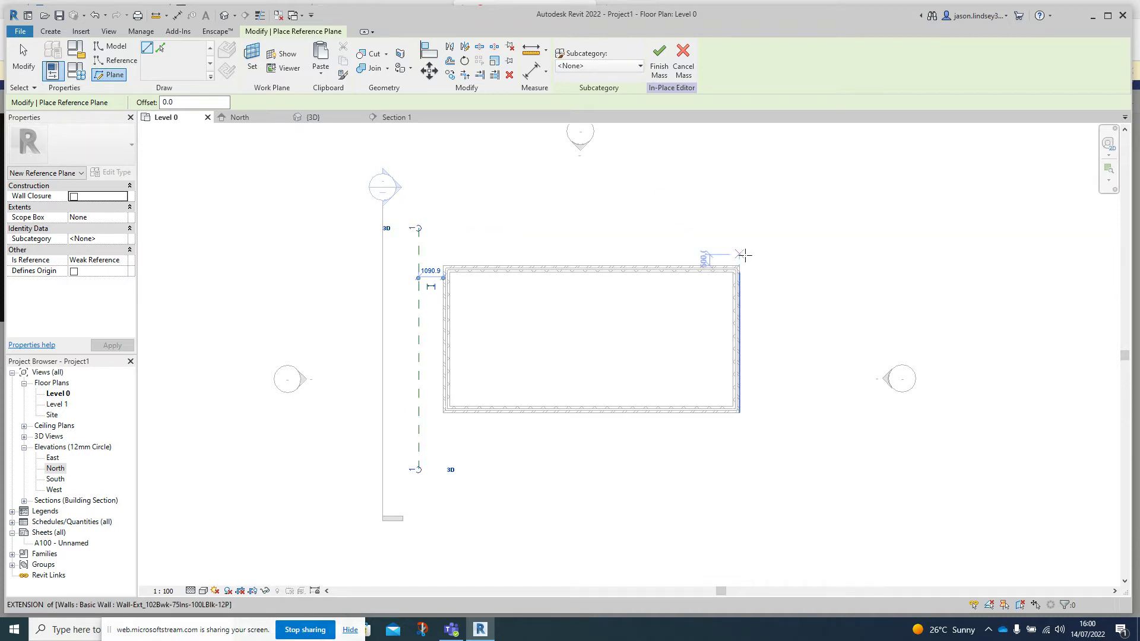
Draw a second vertical reference plane right of the building and name it 2.
left_click(766, 229)
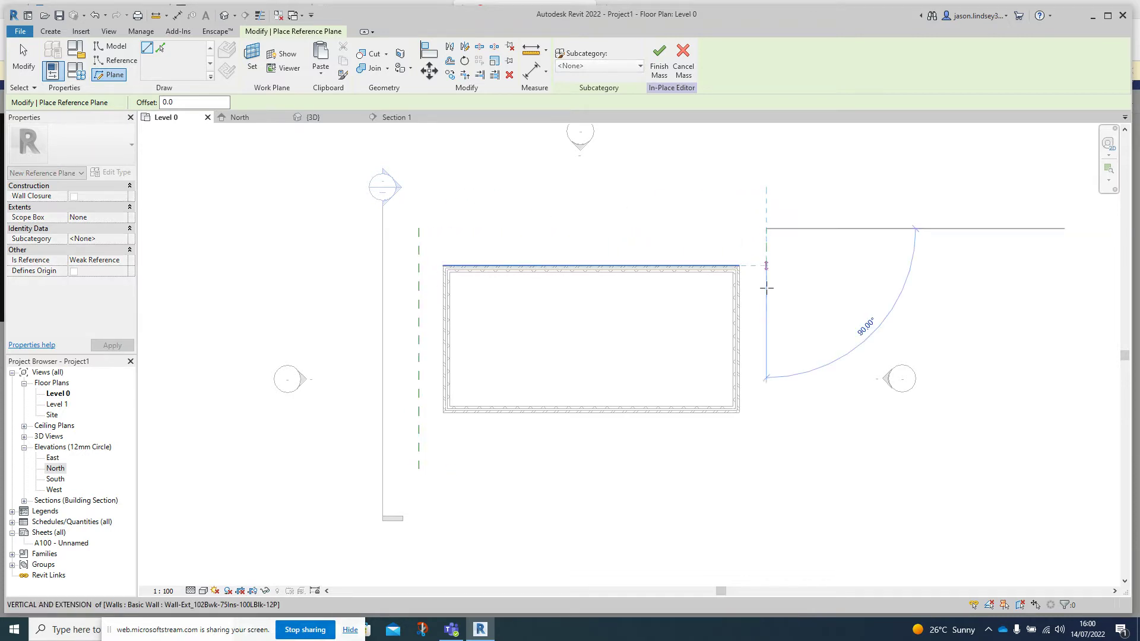
left_click(766, 469)
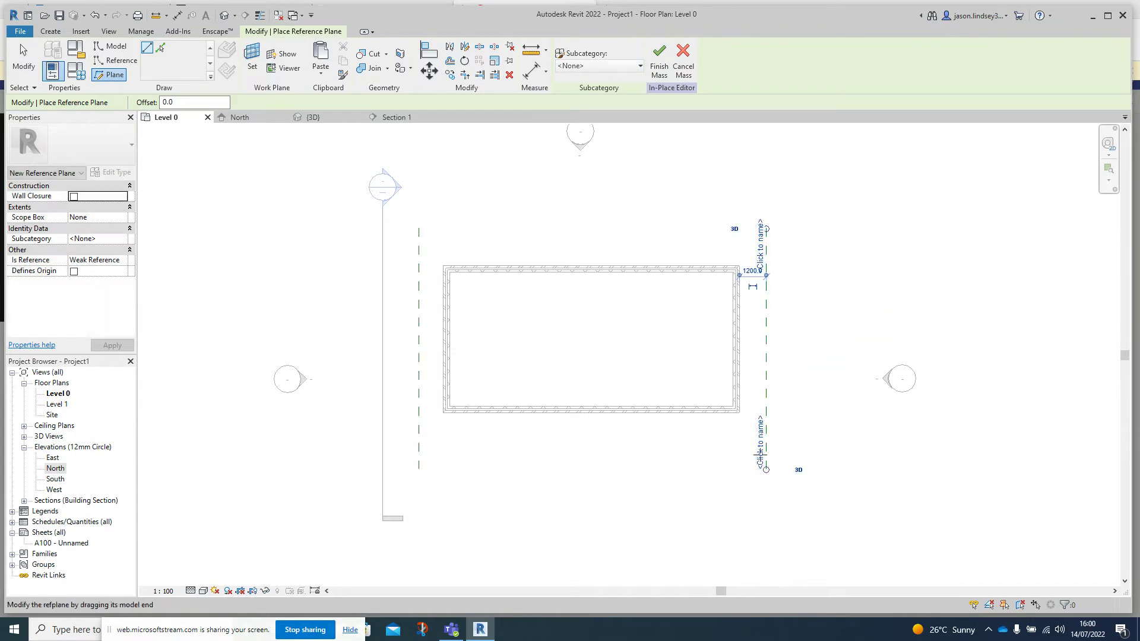
left_click(760, 249)
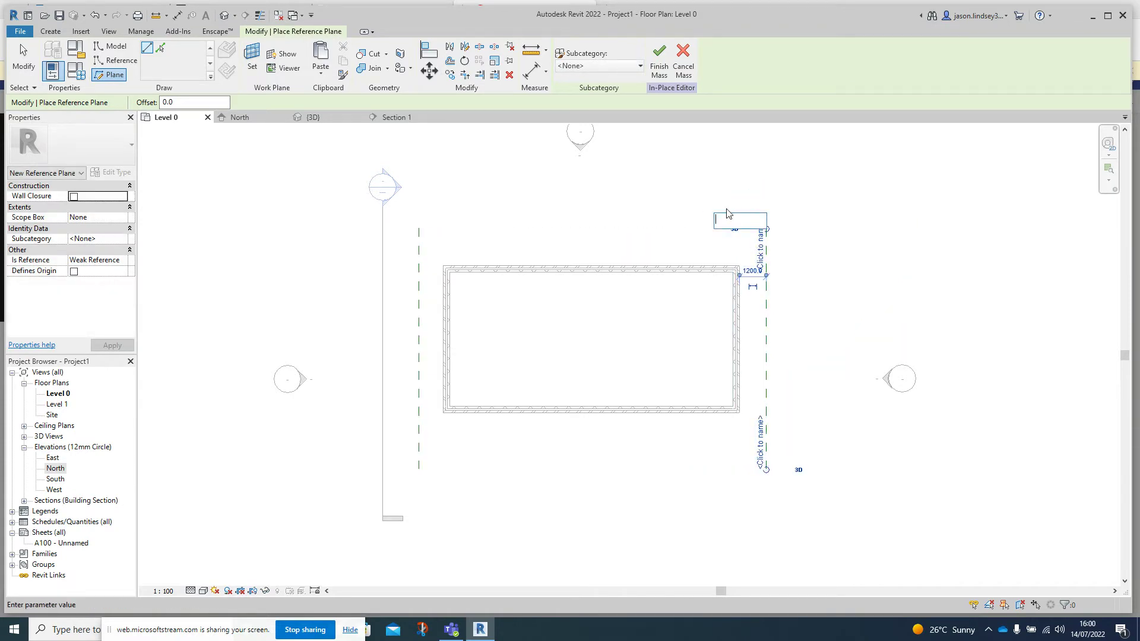
type("2")
key("Return")
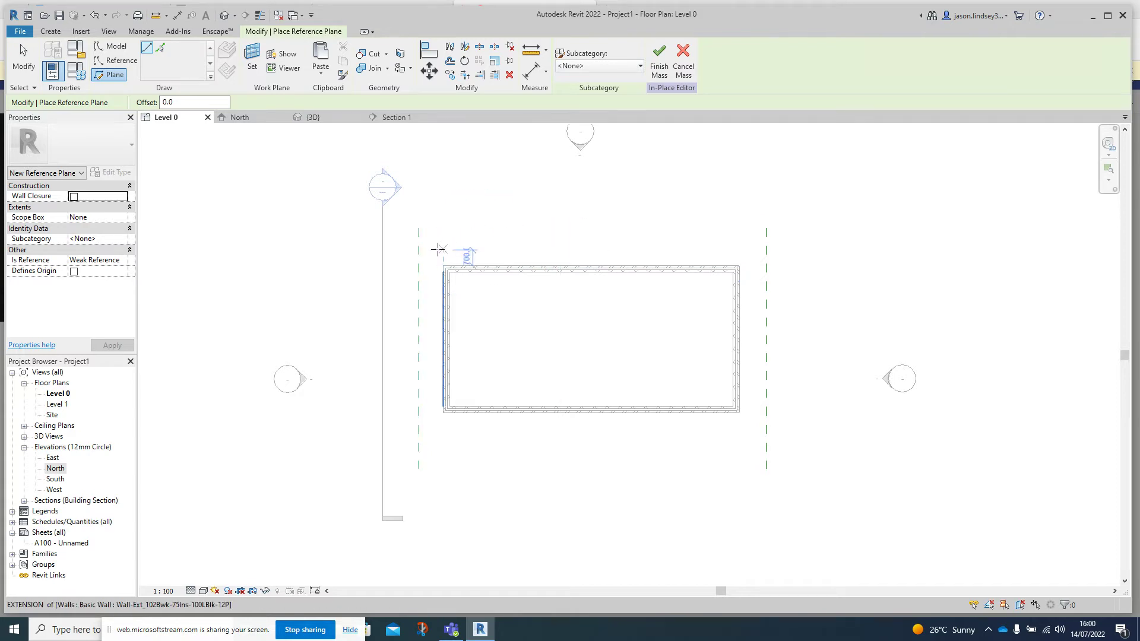
key("Escape")
key("Escape")
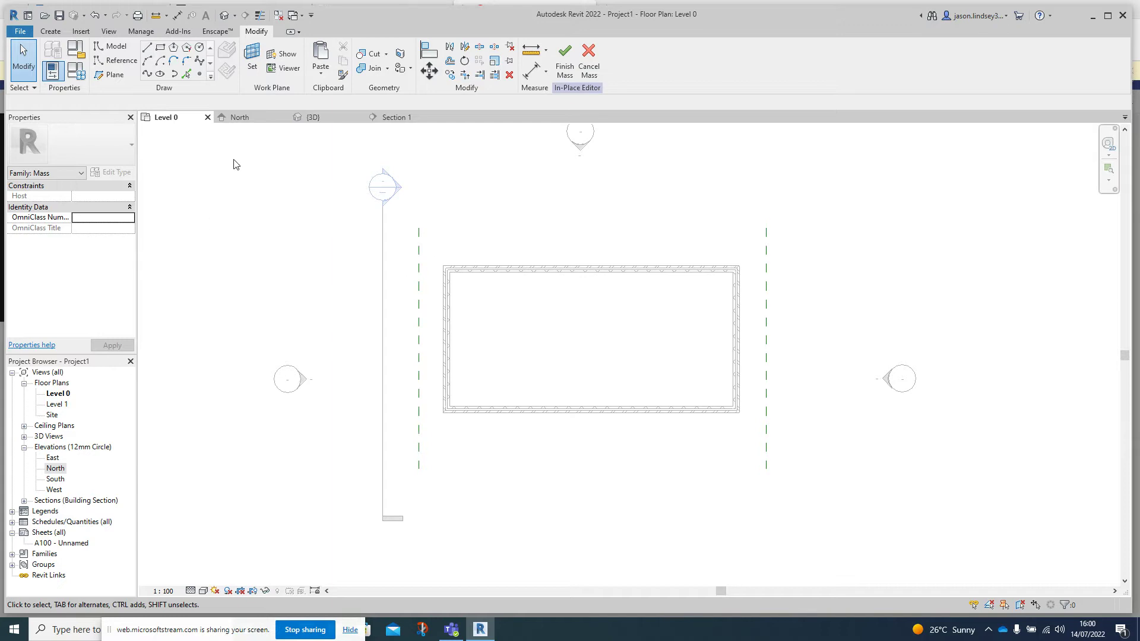
In Section 1, set the work plane by name to Reference Plane : 1.
left_click(393, 117)
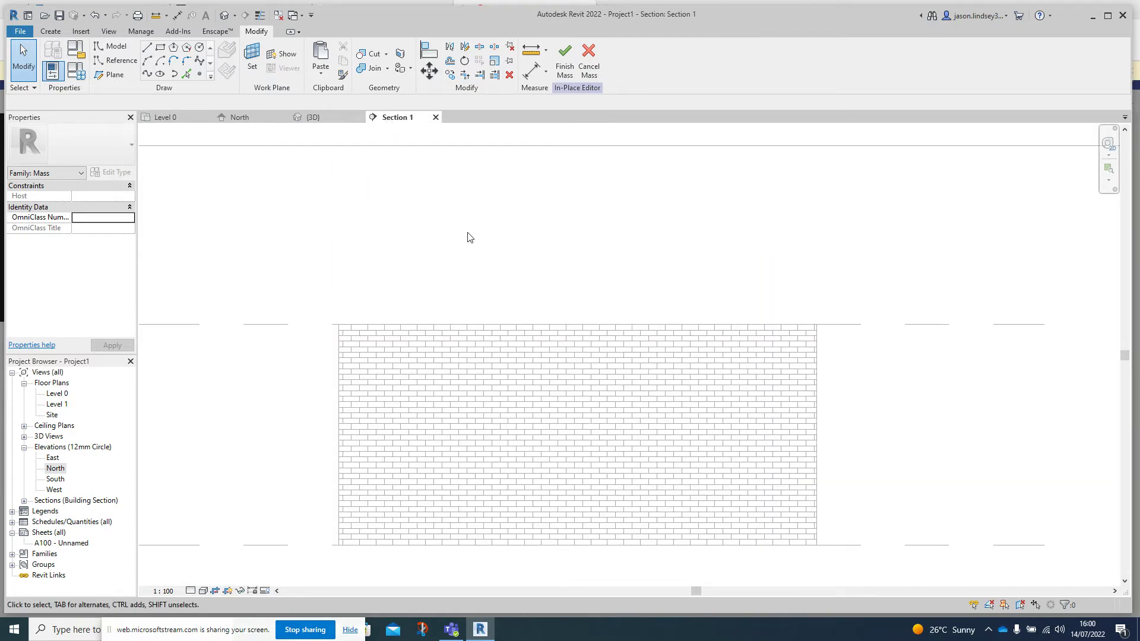
left_click(113, 62)
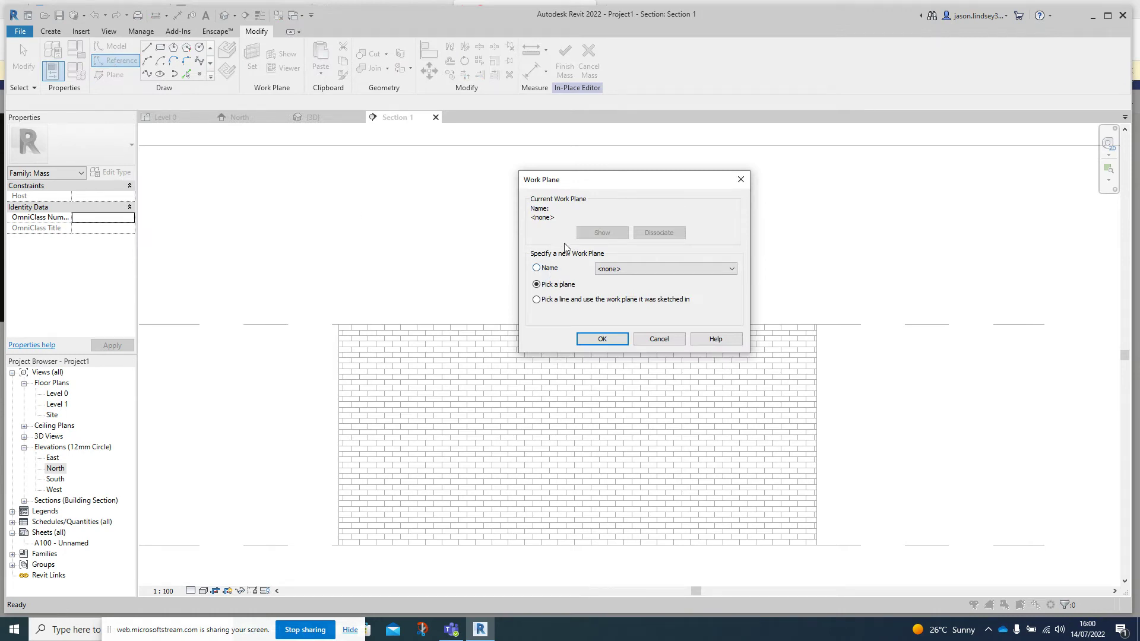
left_click(537, 268)
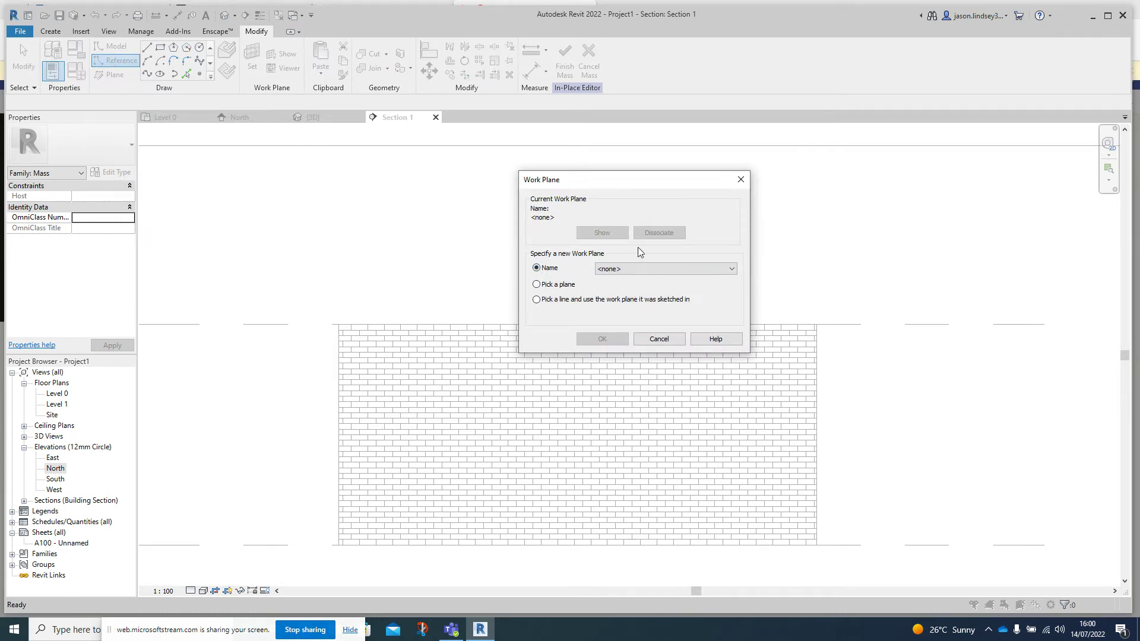
left_click(629, 267)
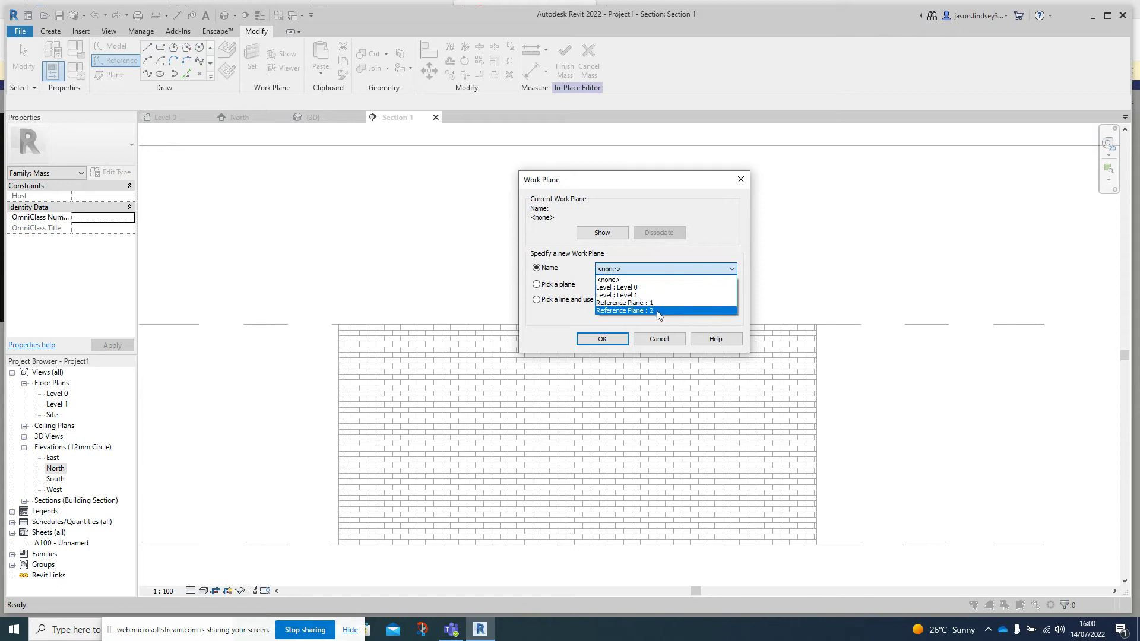
left_click(645, 303)
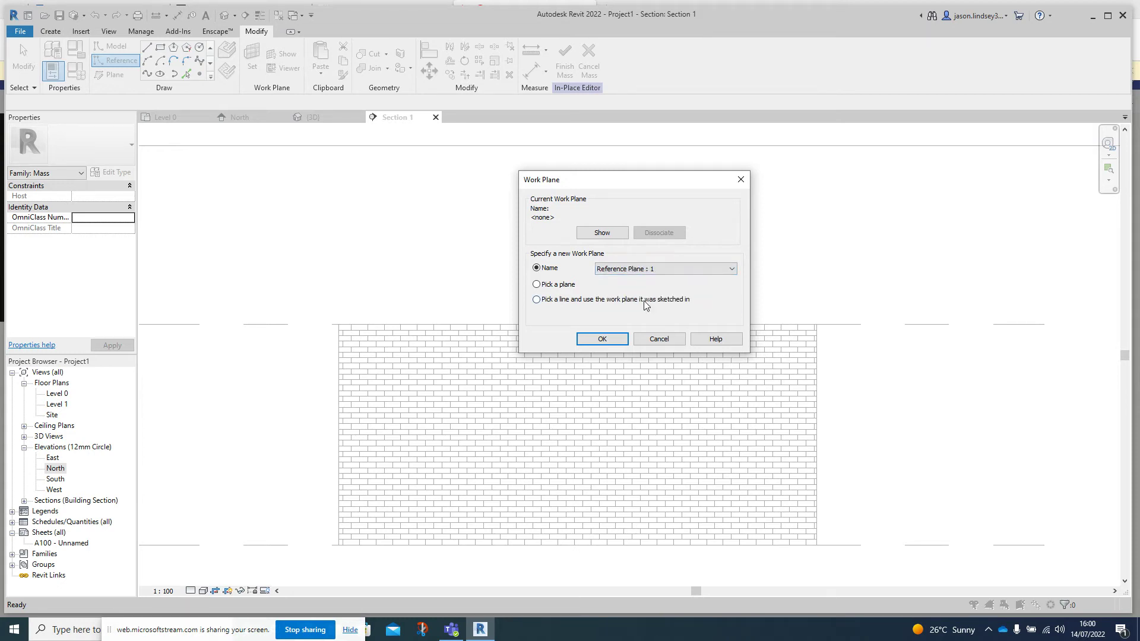
left_click(602, 338)
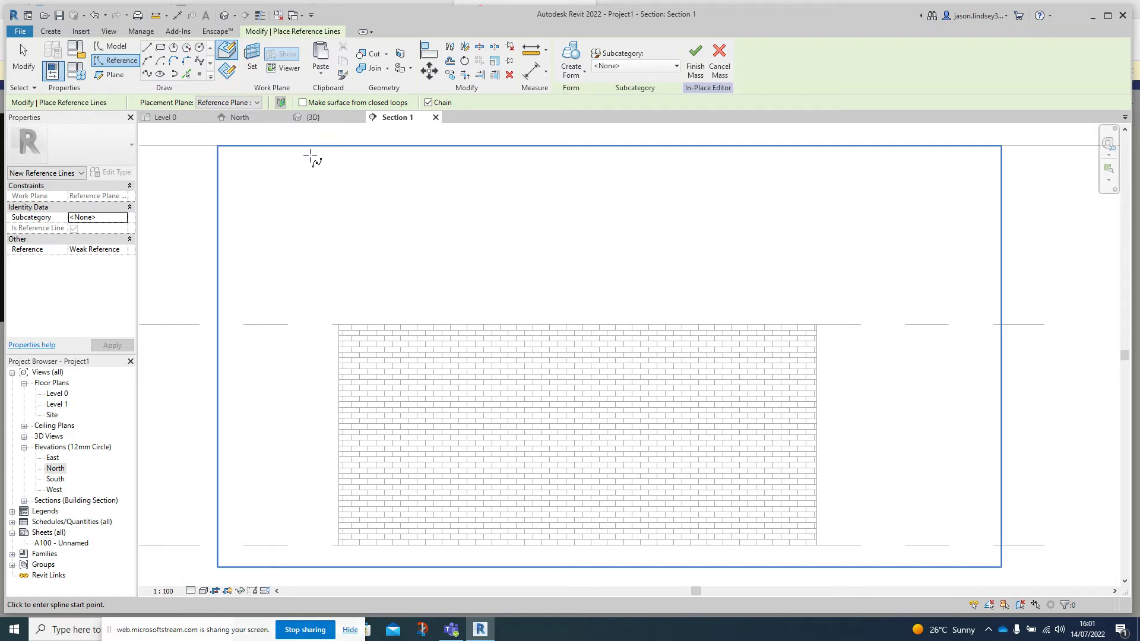
Draw a Start-End-Radius reference arc from left to right of the wall, rising above it.
left_click(147, 62)
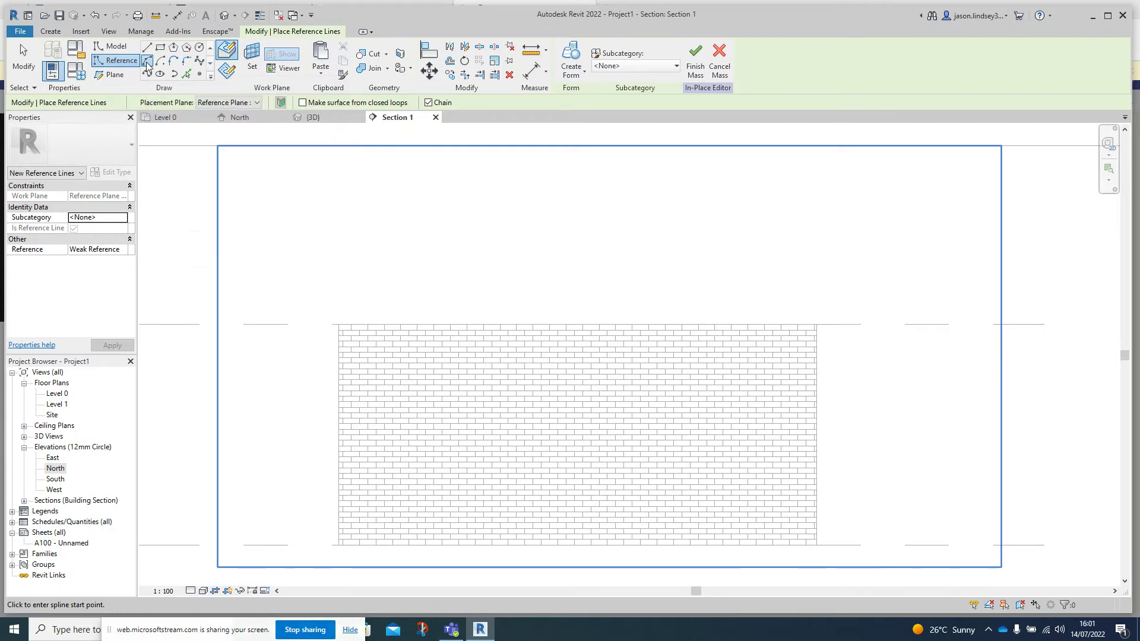
left_click(295, 324)
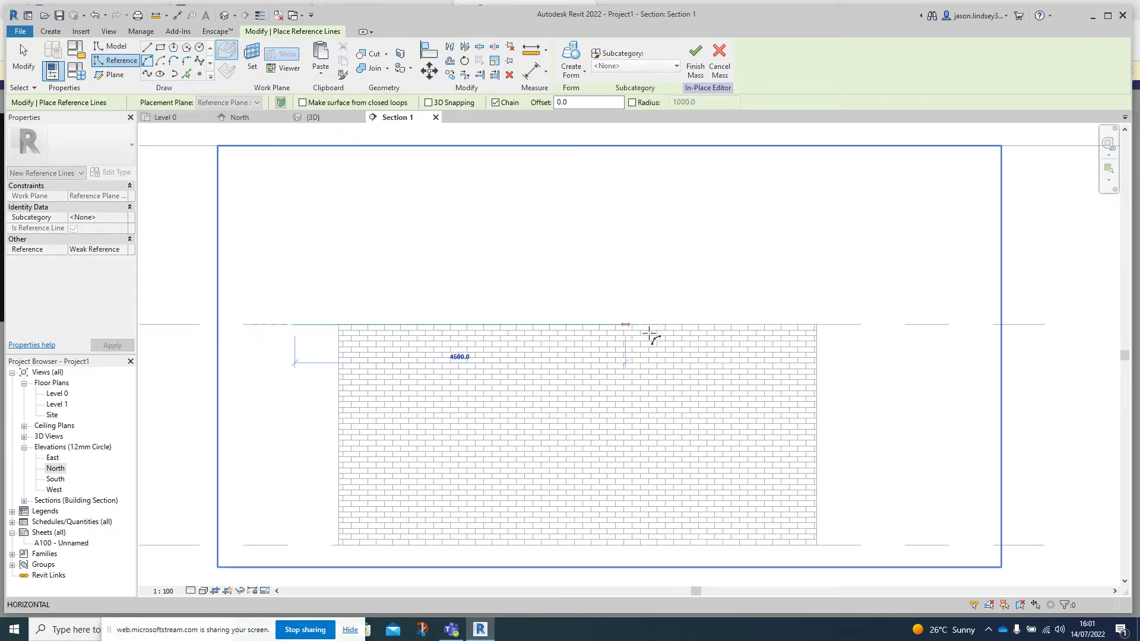
left_click(875, 324)
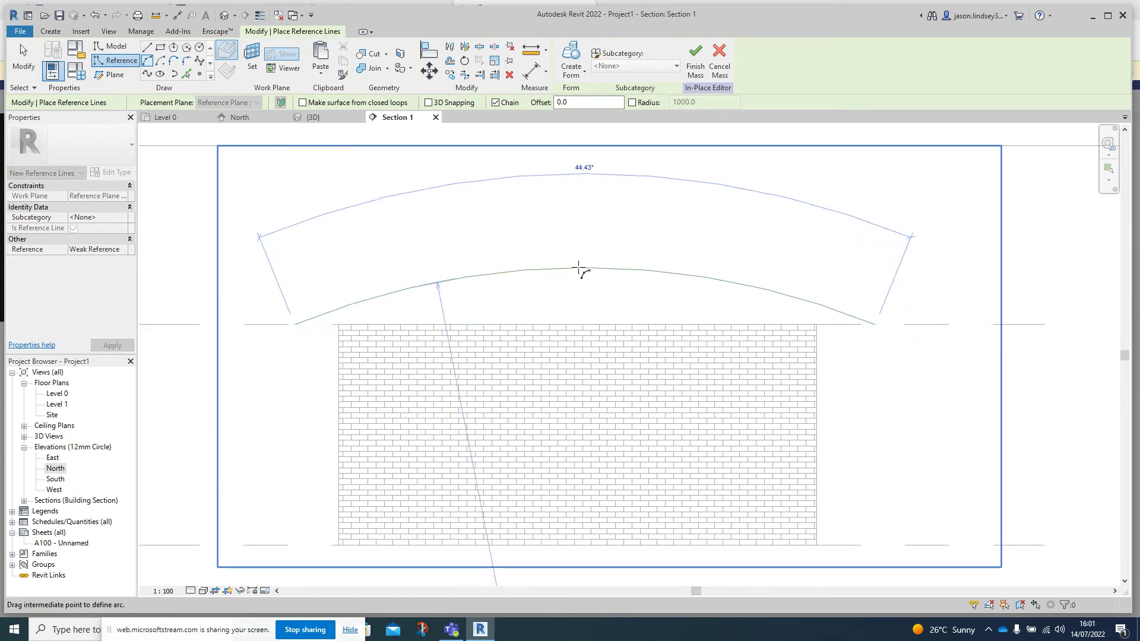
left_click(584, 245)
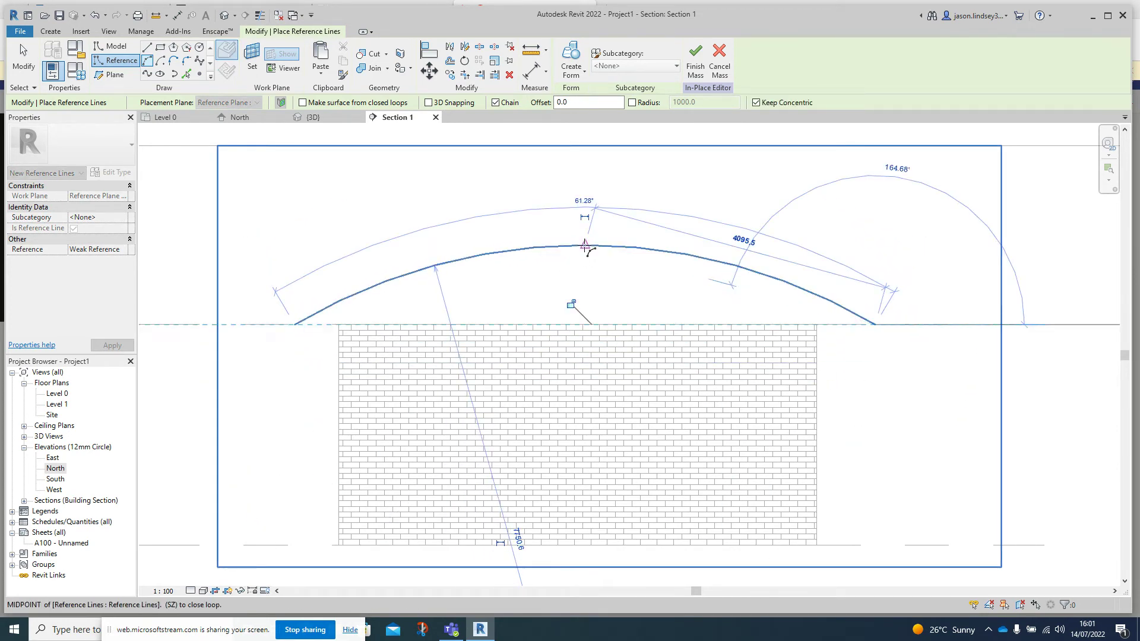
key("Escape")
key("Escape")
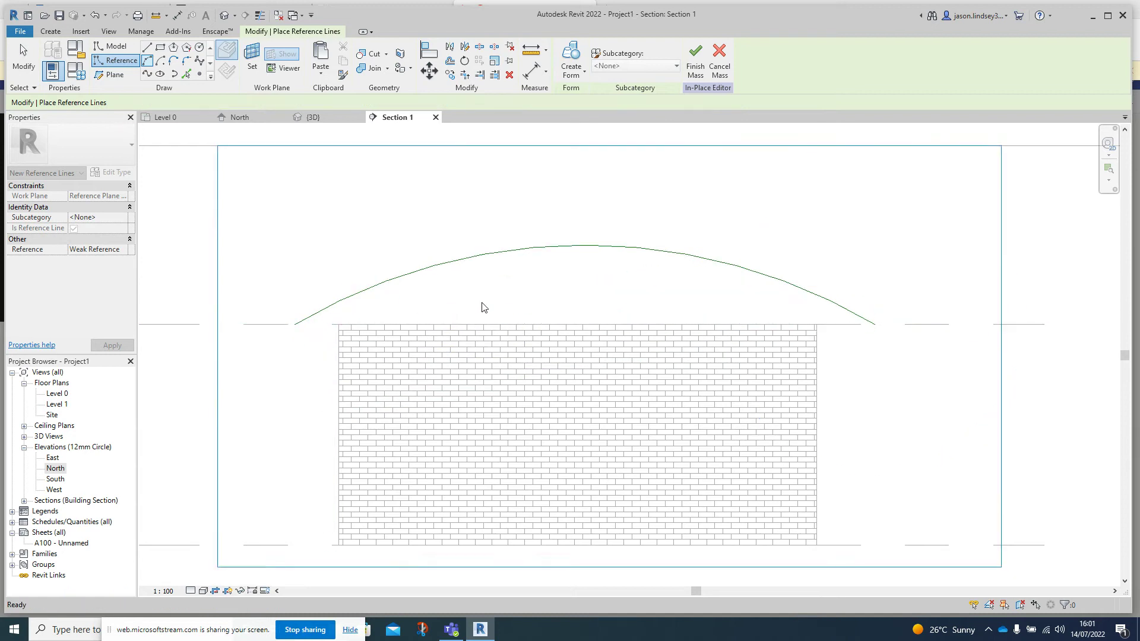
key("Escape")
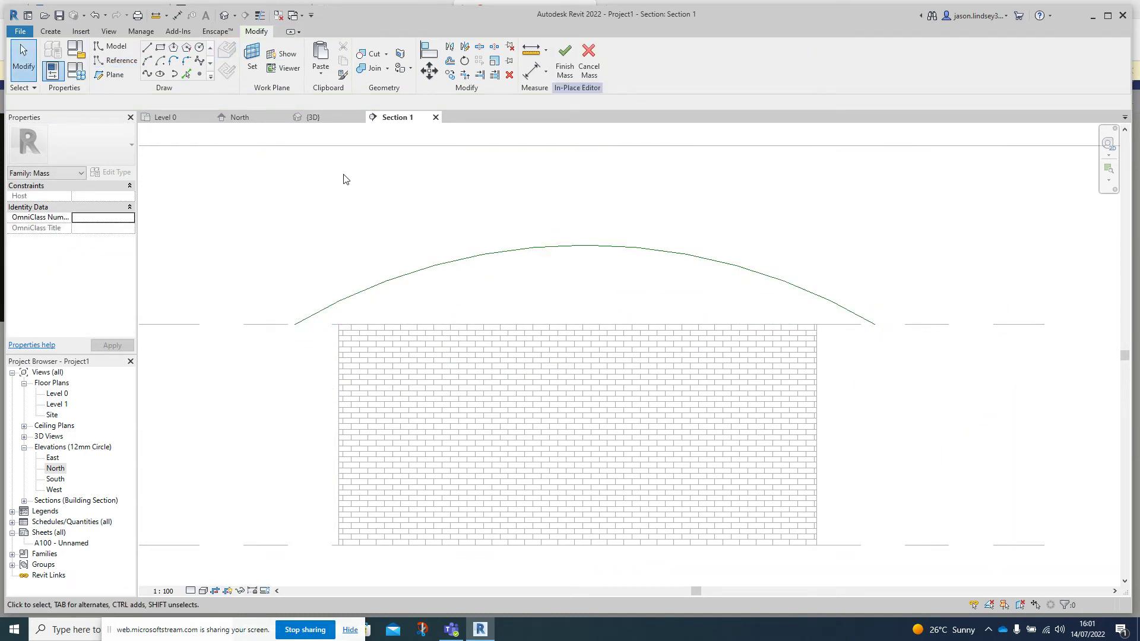
In the {3D} view, select the curved reference arc and copy it to the clipboard.
left_click(325, 118)
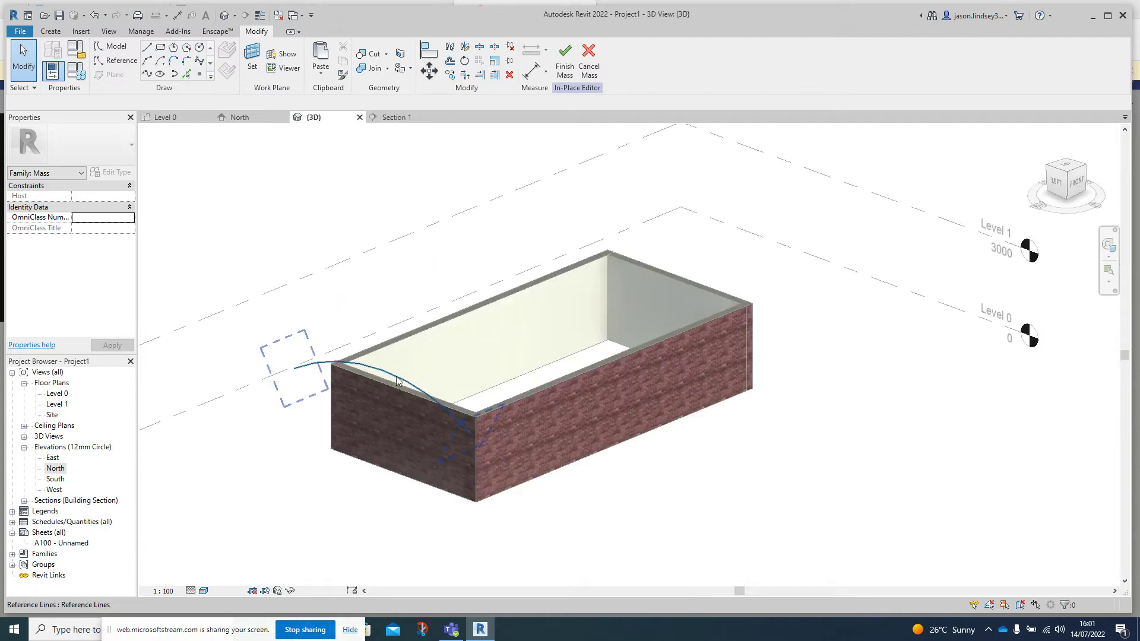
middle_click_drag(518, 328, 415, 410, "shift")
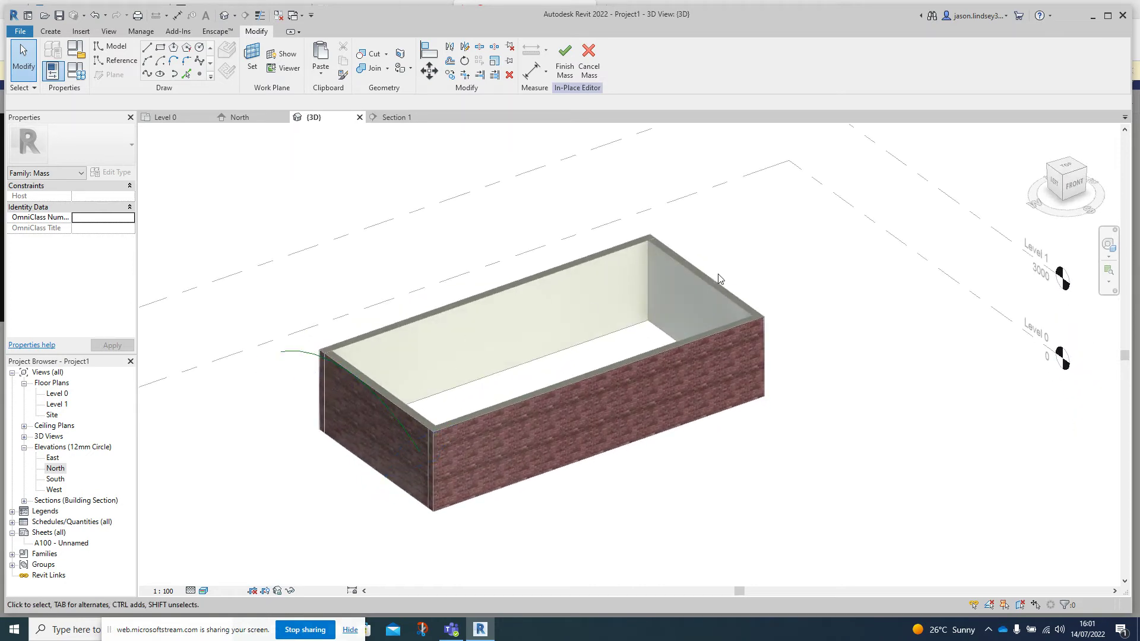
left_click(298, 355)
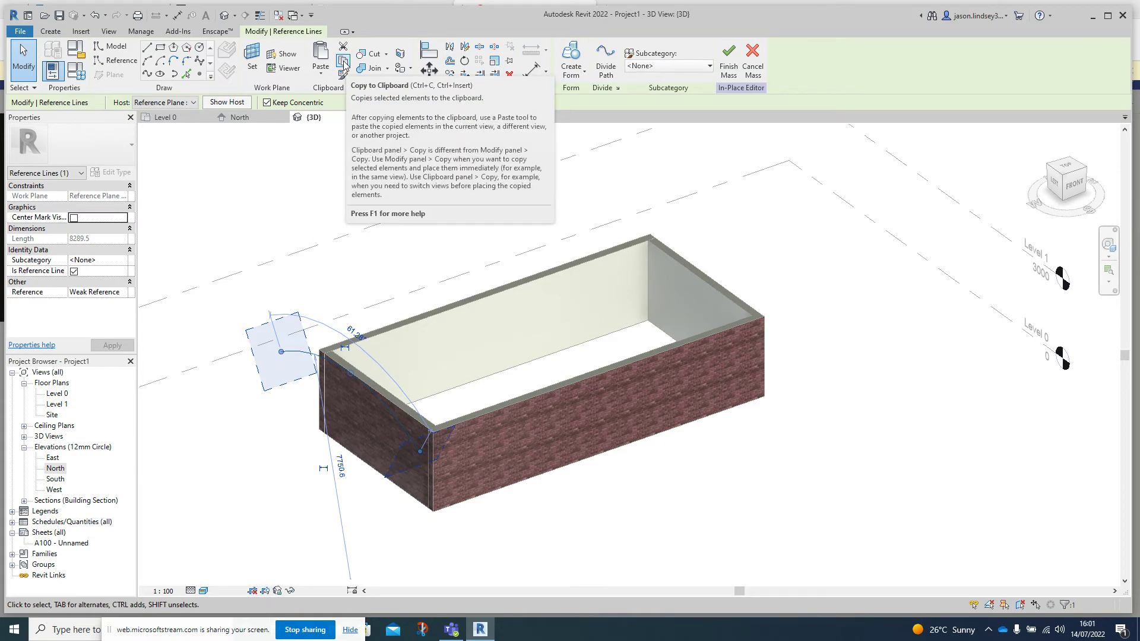
left_click(344, 61)
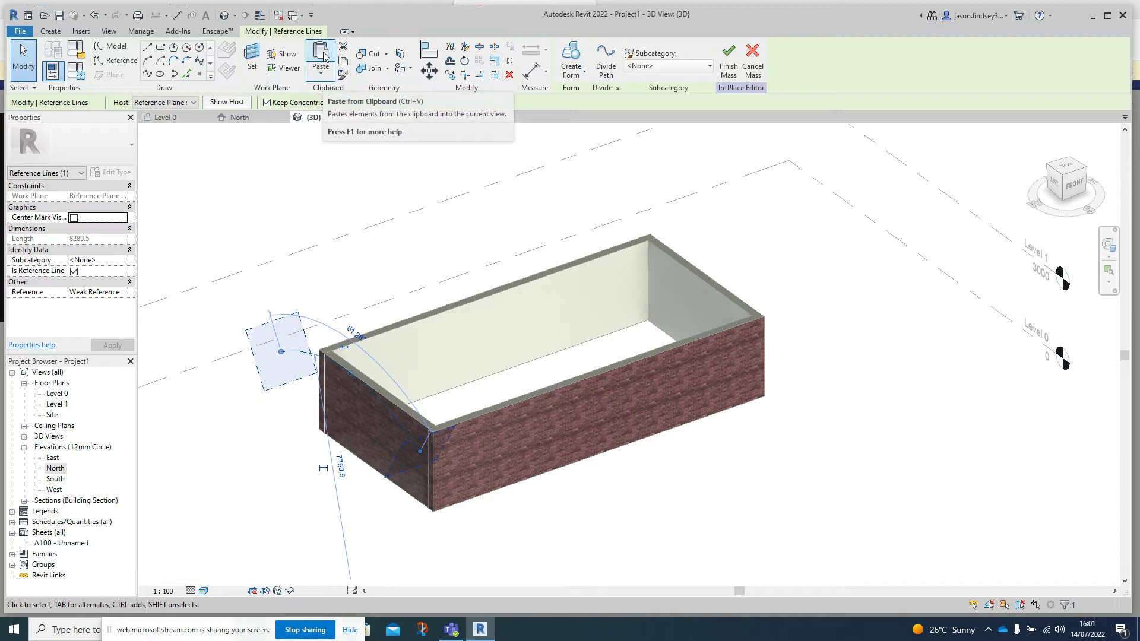
left_click(321, 73)
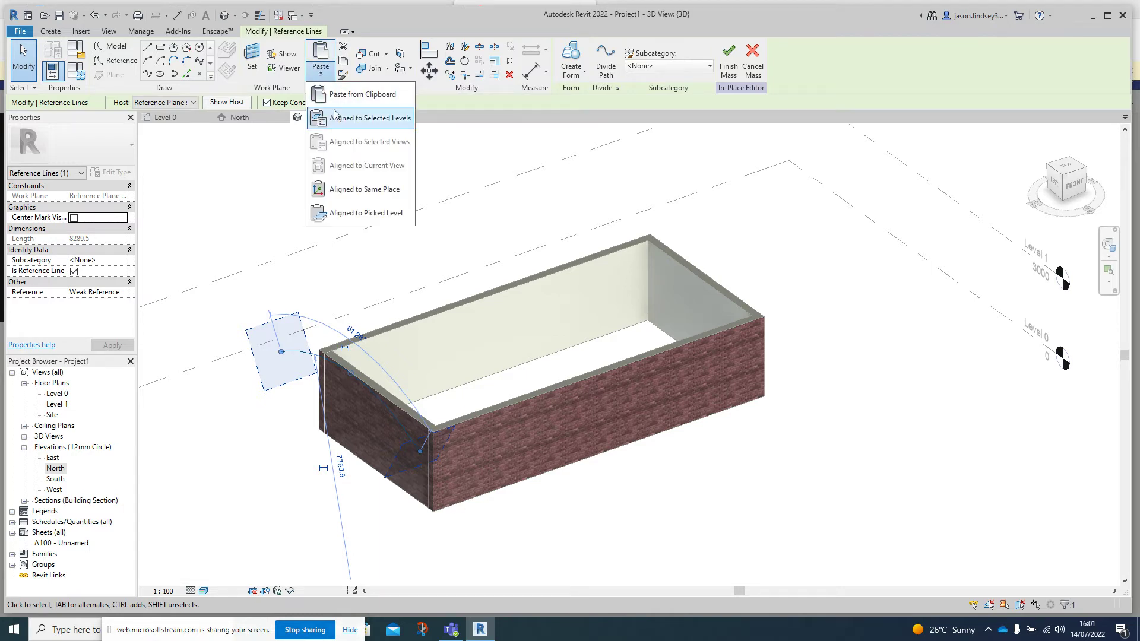
Paste the arc Aligned to Same Place and rehost it on Reference Plane : 2.
left_click(349, 189)
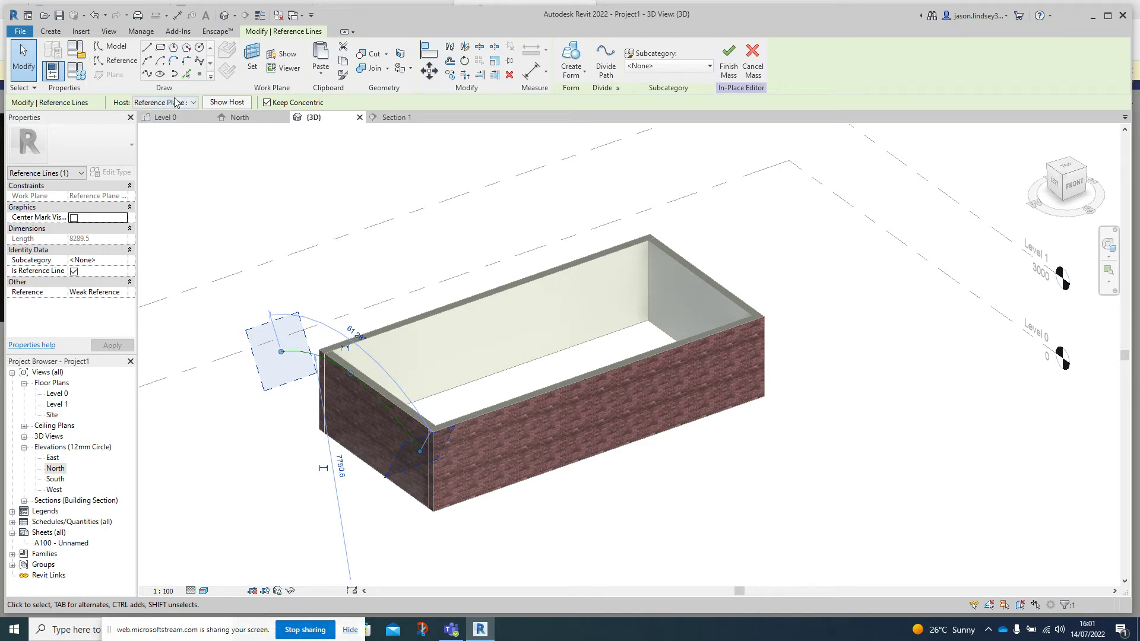
left_click(192, 104)
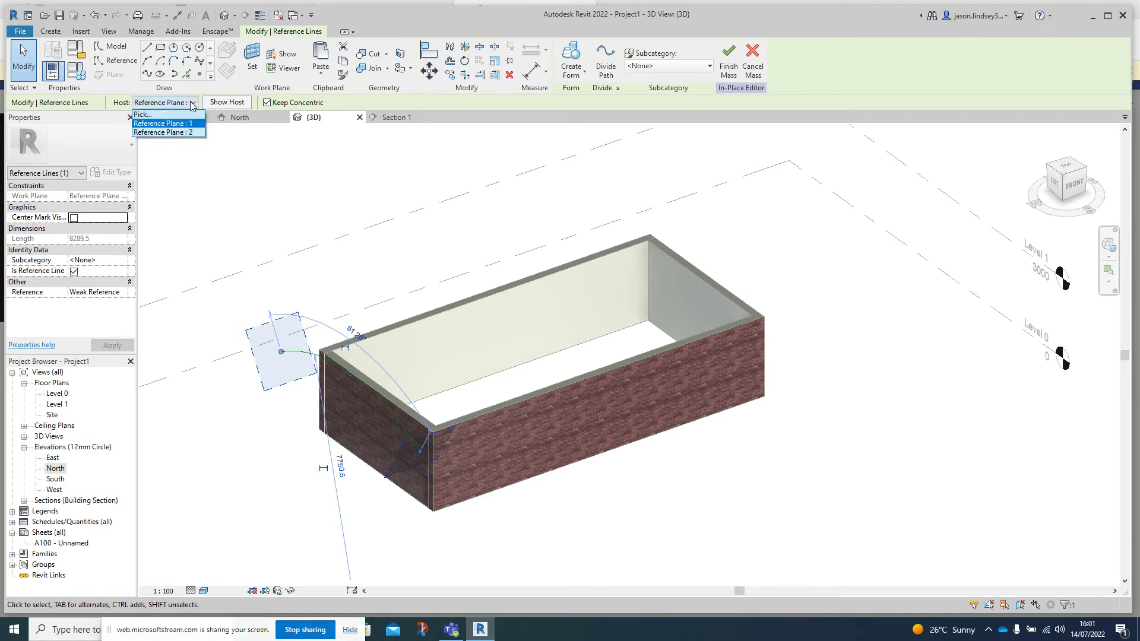
left_click(180, 133)
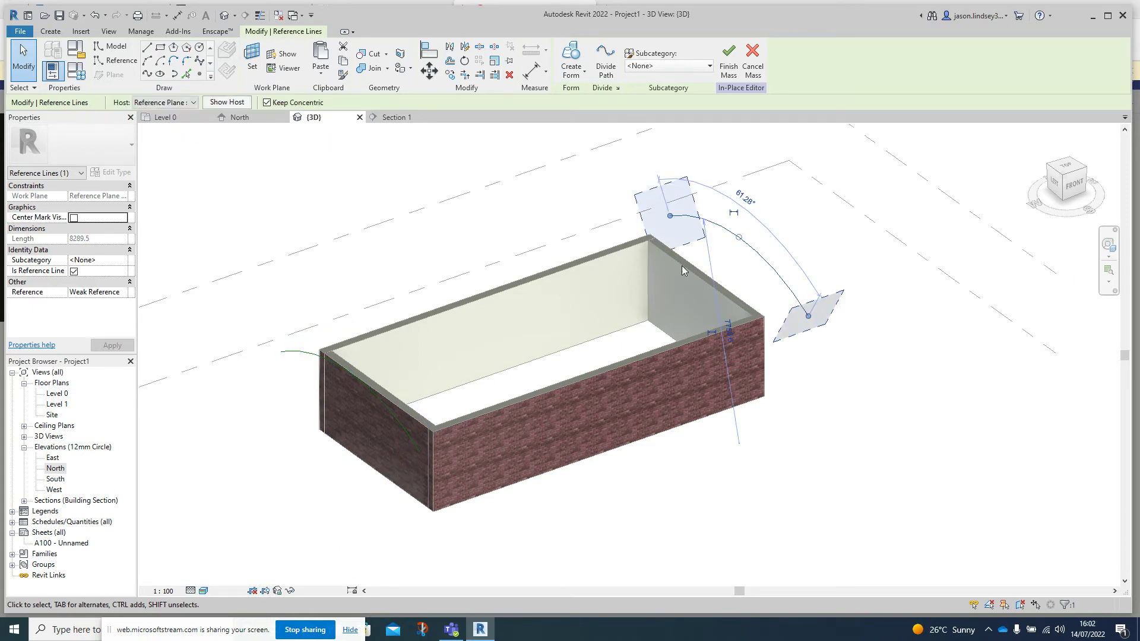
Reorient the 3D view to near-front and select both reference arcs.
left_click(532, 230)
middle_click_drag(482, 294, 521, 256, "shift")
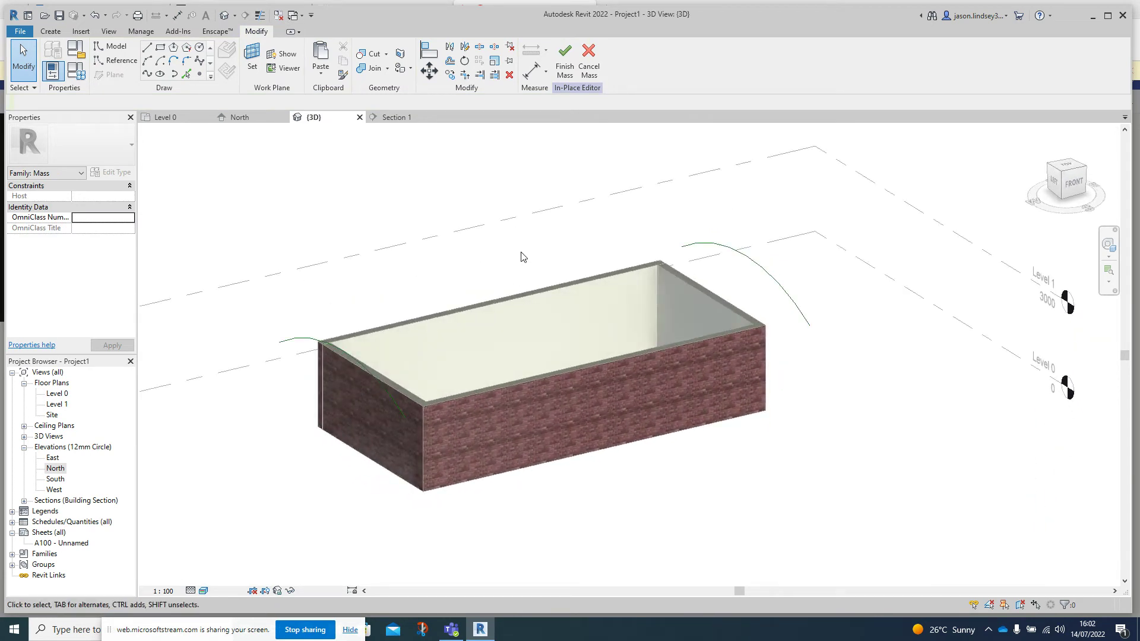
left_click(296, 333)
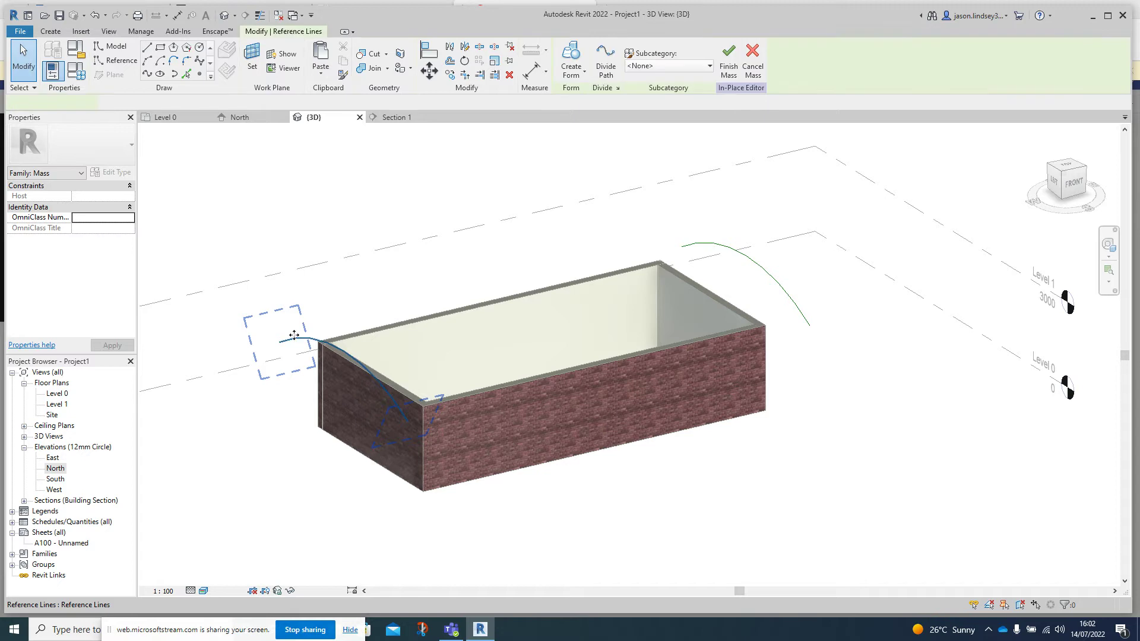
left_click(707, 246, "ctrl")
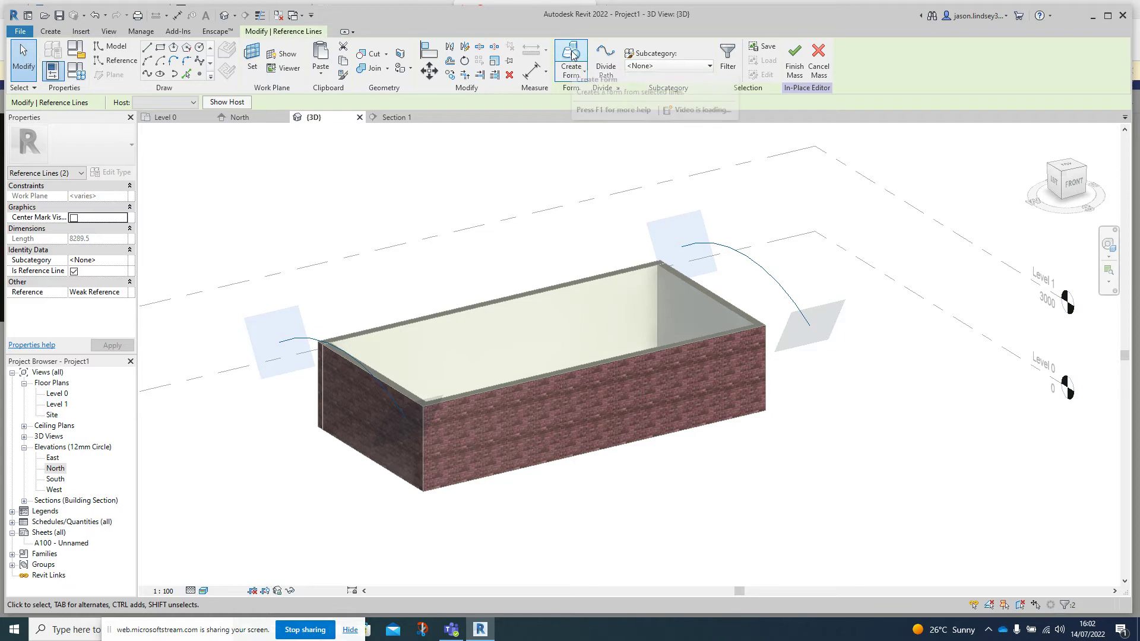
Create a form from both arcs, then finish the Roof mass, dismissing the mesh warning.
left_click(570, 70)
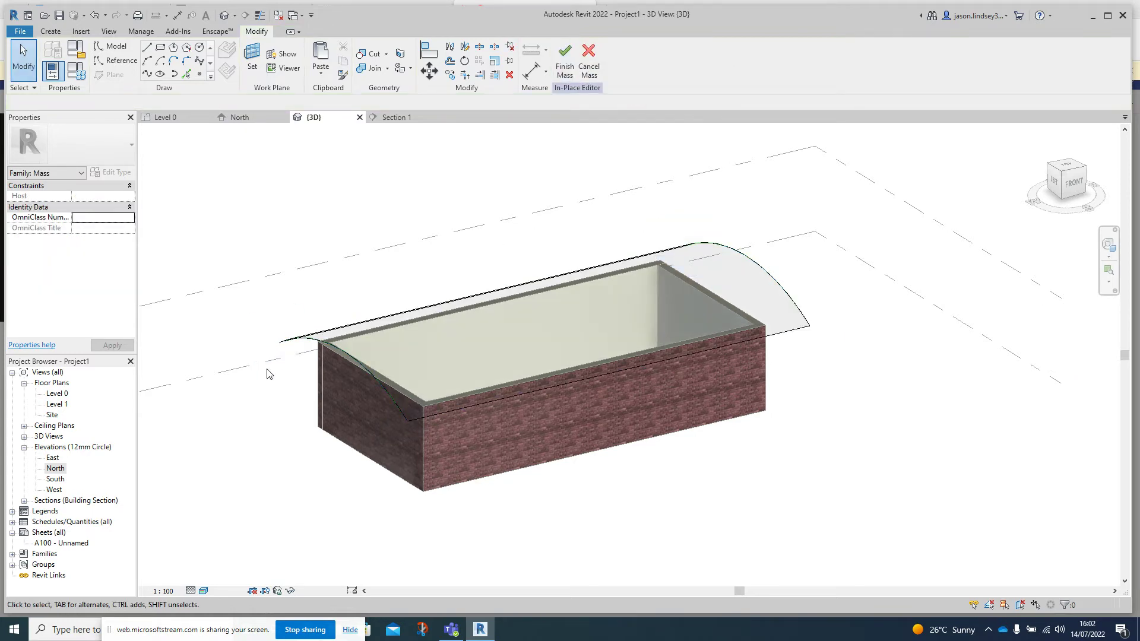
middle_click_drag(389, 270, 529, 229, "shift")
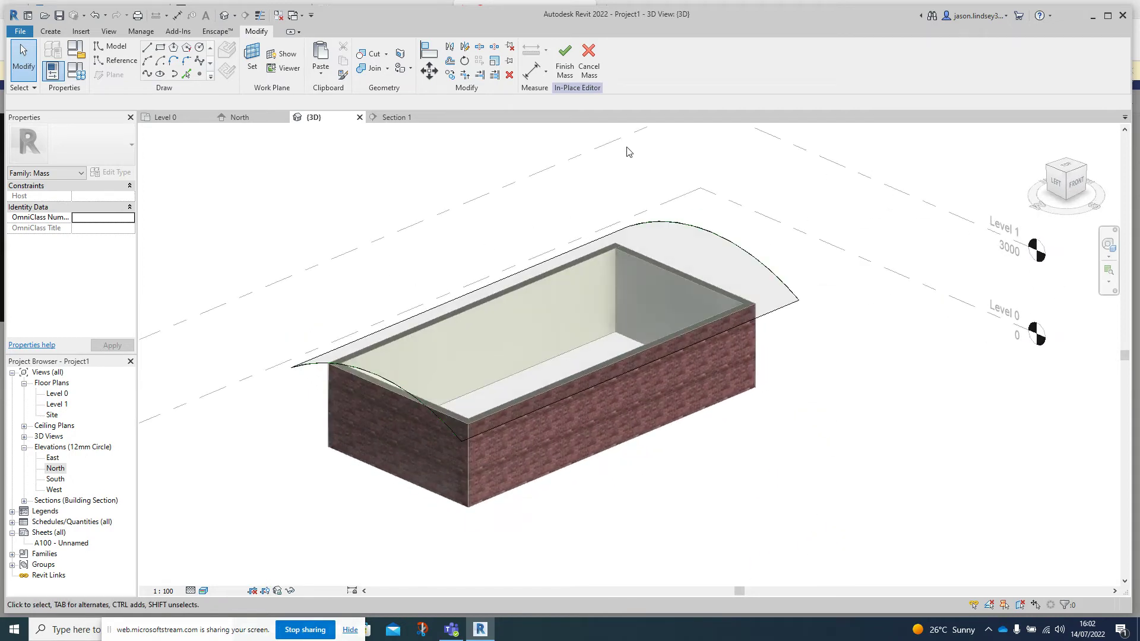
left_click(576, 65)
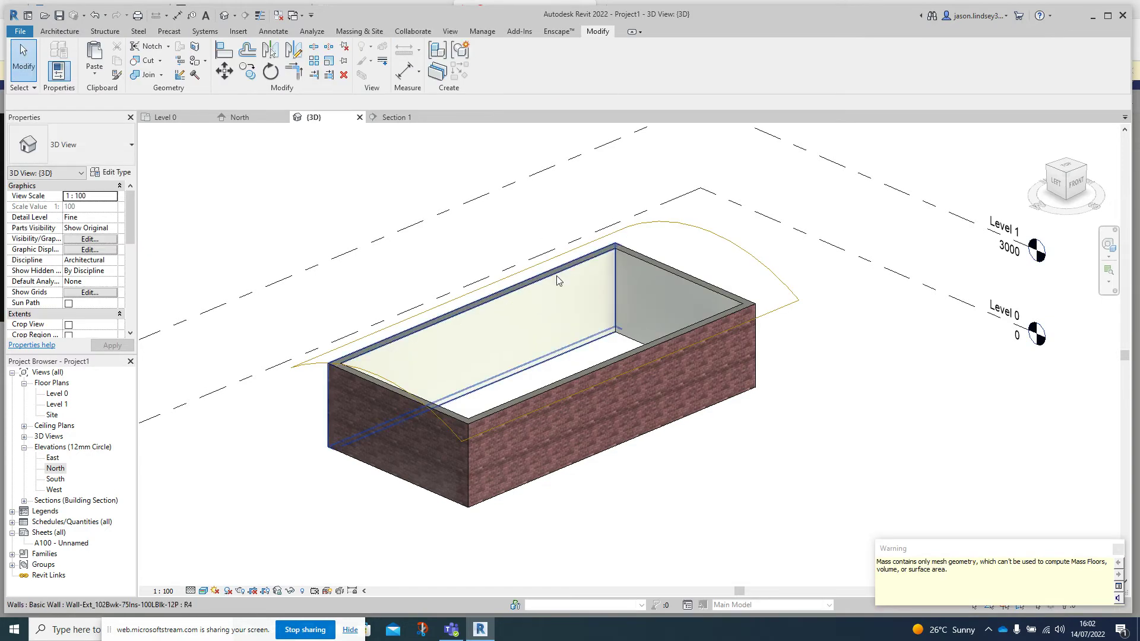
left_click(522, 235)
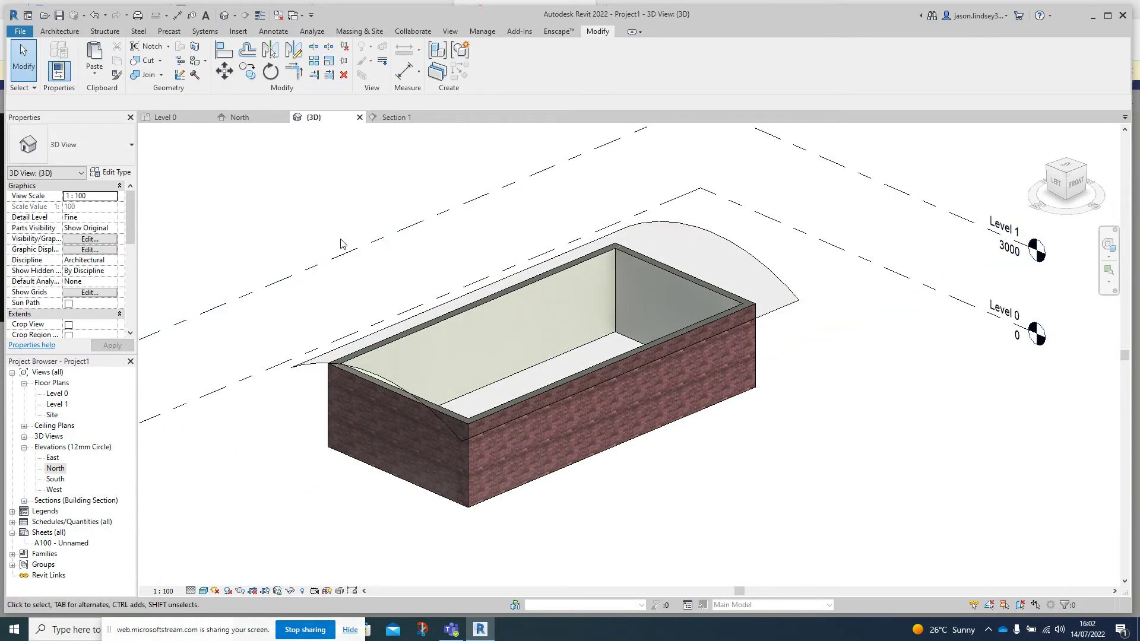
middle_click_drag(337, 222, 474, 246, "shift")
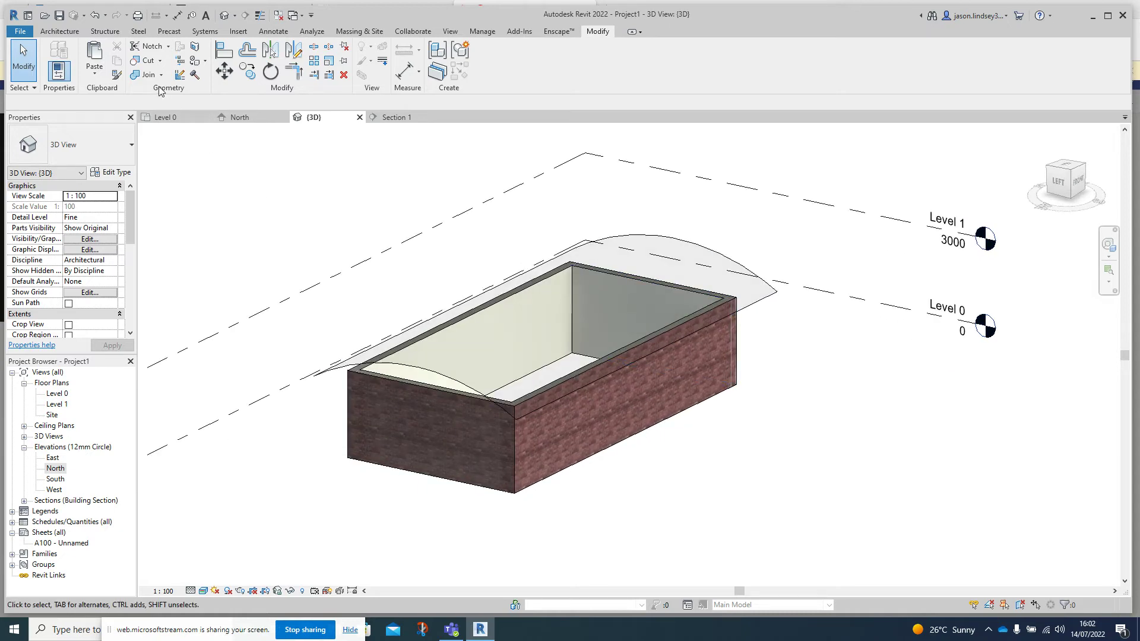
Use Architecture > Roof by Face on the curved mass face to create the roof.
left_click(67, 33)
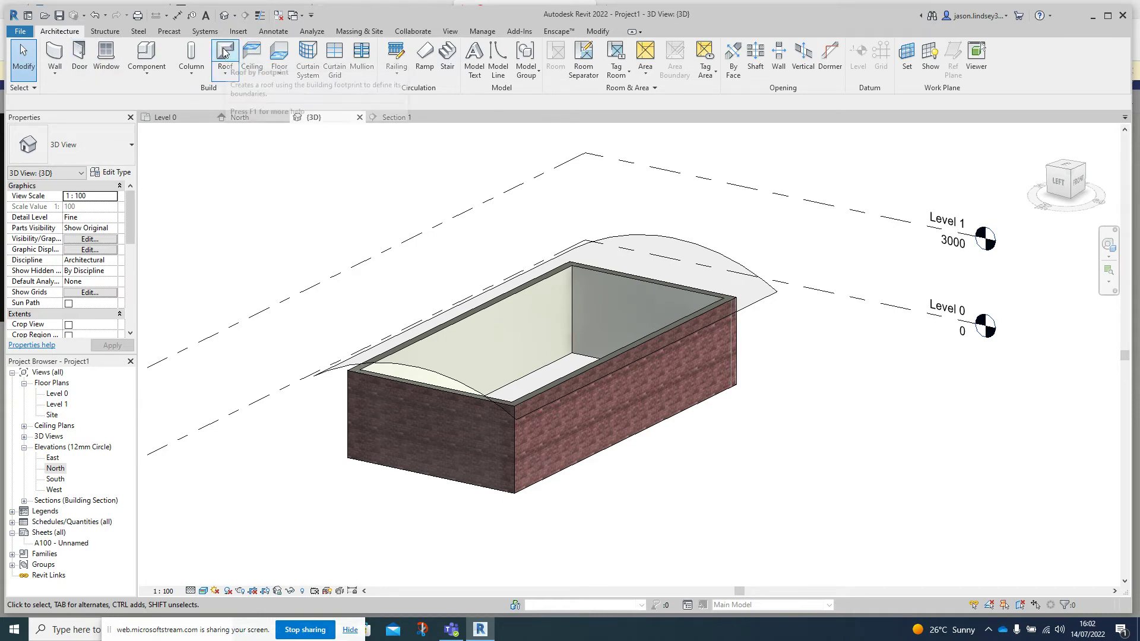
left_click(220, 78)
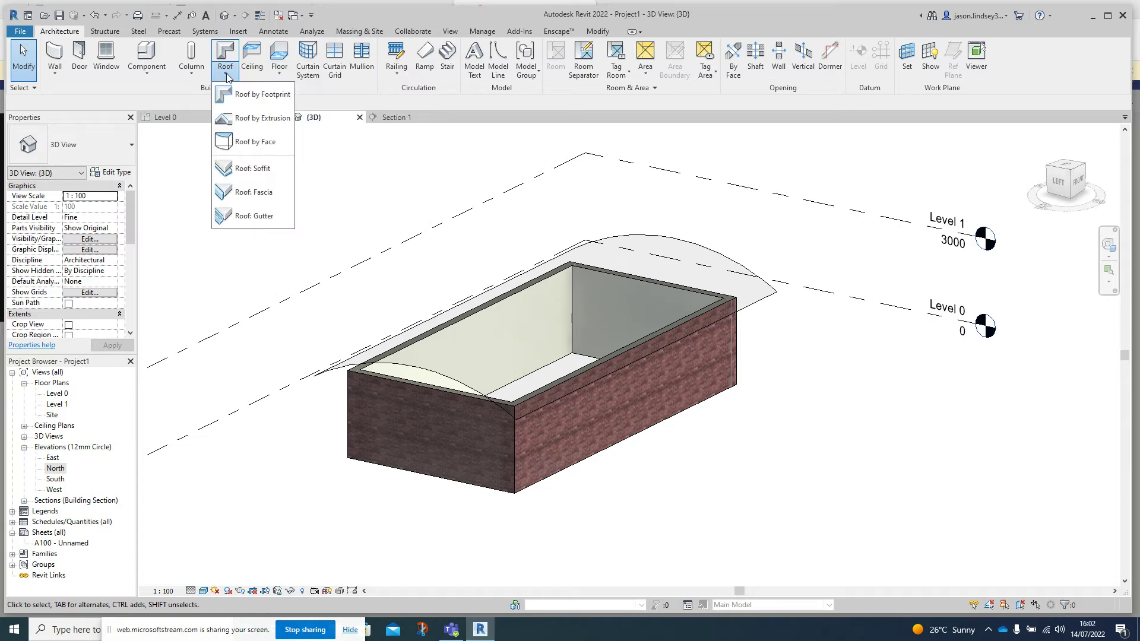
left_click(258, 142)
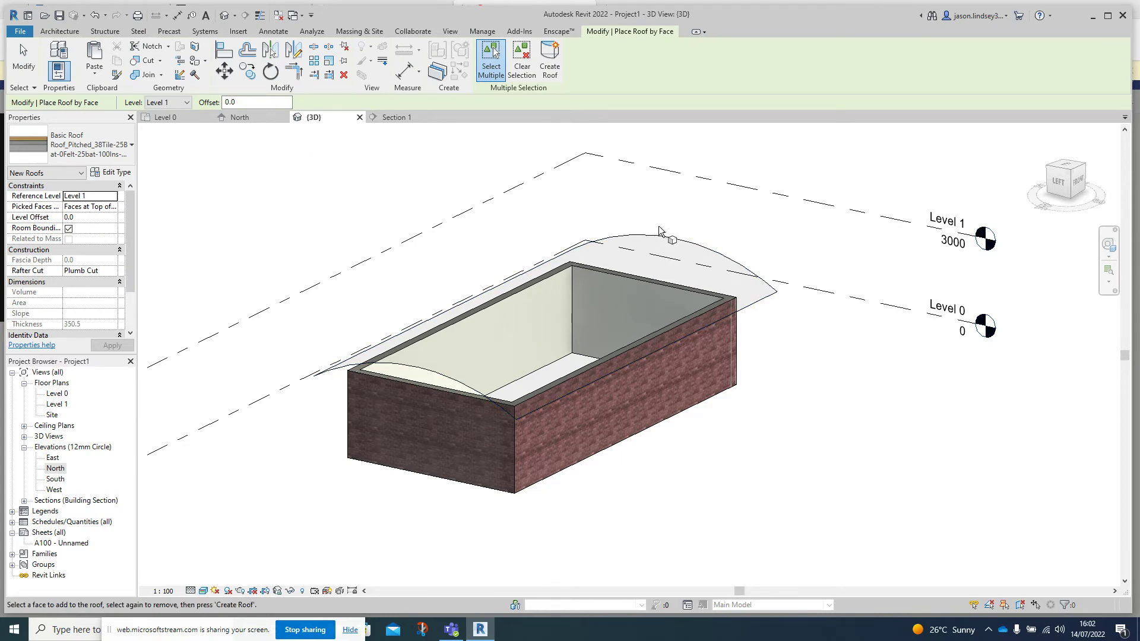
left_click(670, 241)
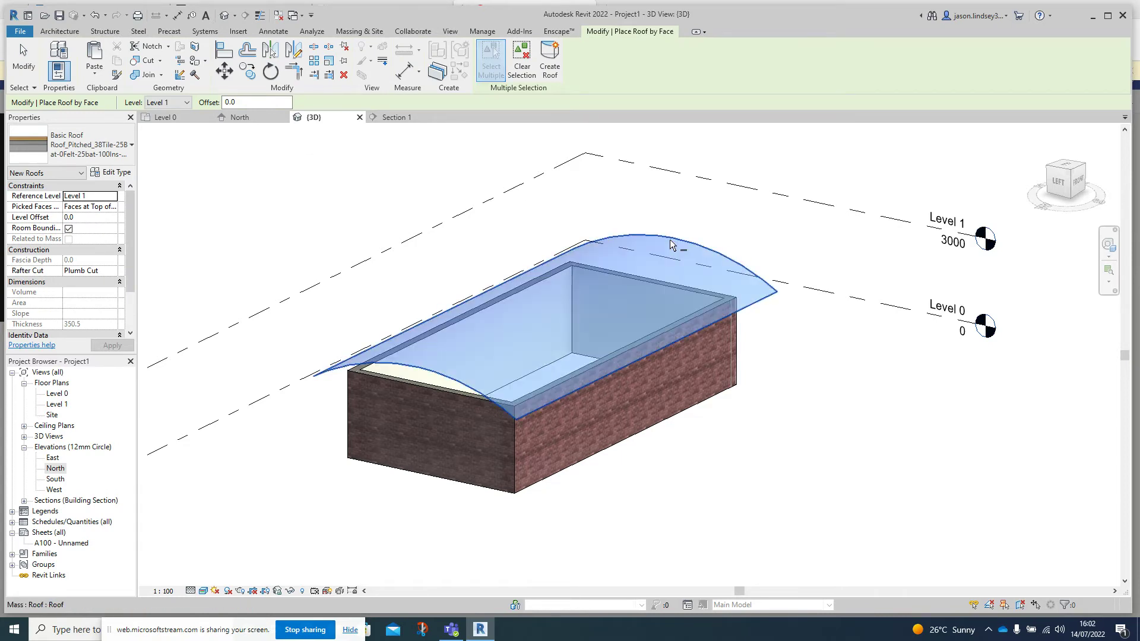
left_click(550, 59)
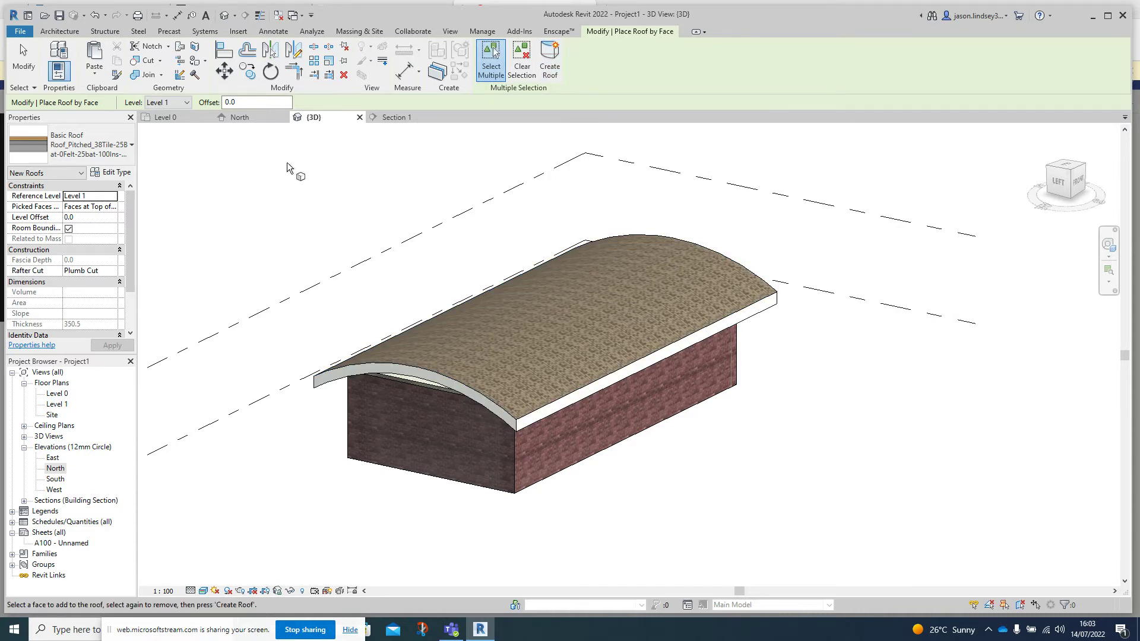
key("Escape")
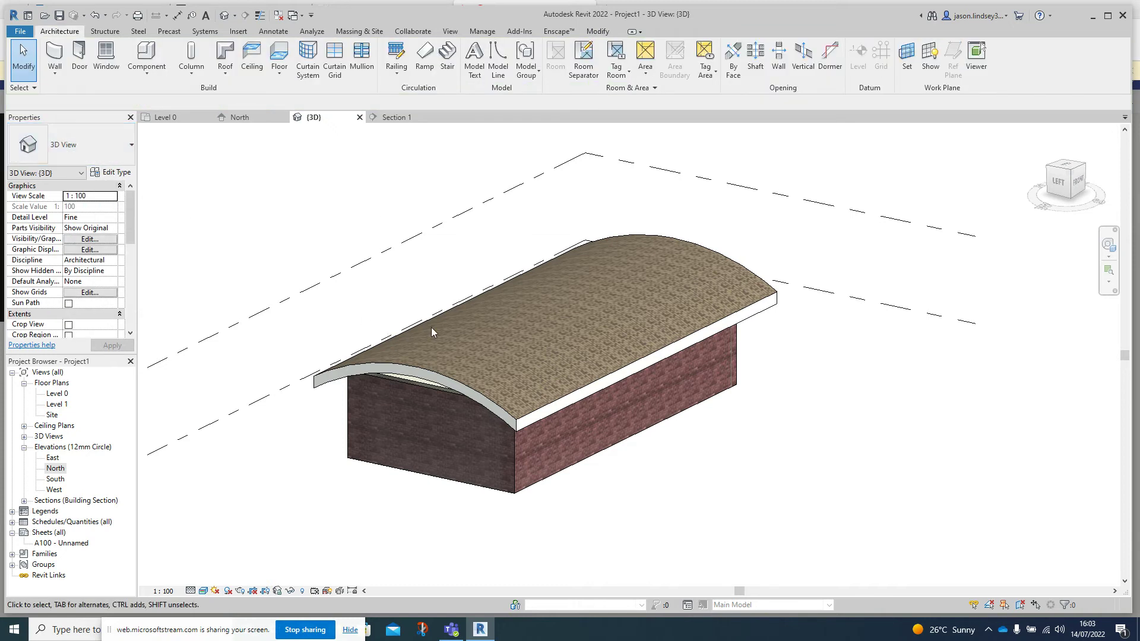
Change the curved roof to the Roof_Pitched-50SS-220Ins-20MPan-225Purl type.
left_click(469, 343)
left_click(87, 155)
left_click(107, 290)
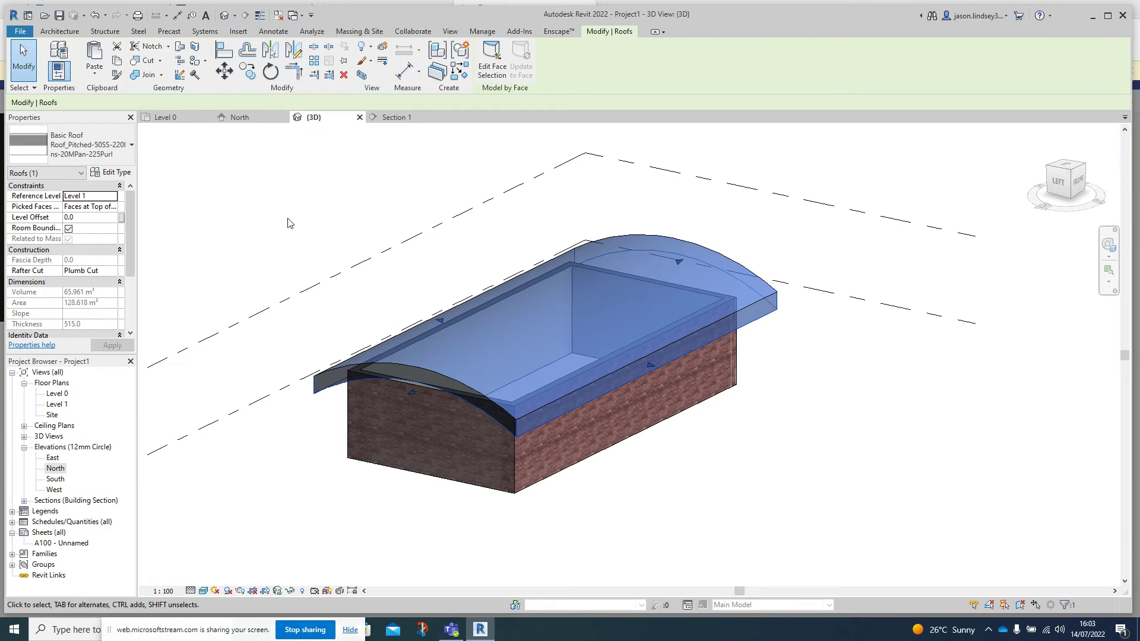
left_click(259, 186)
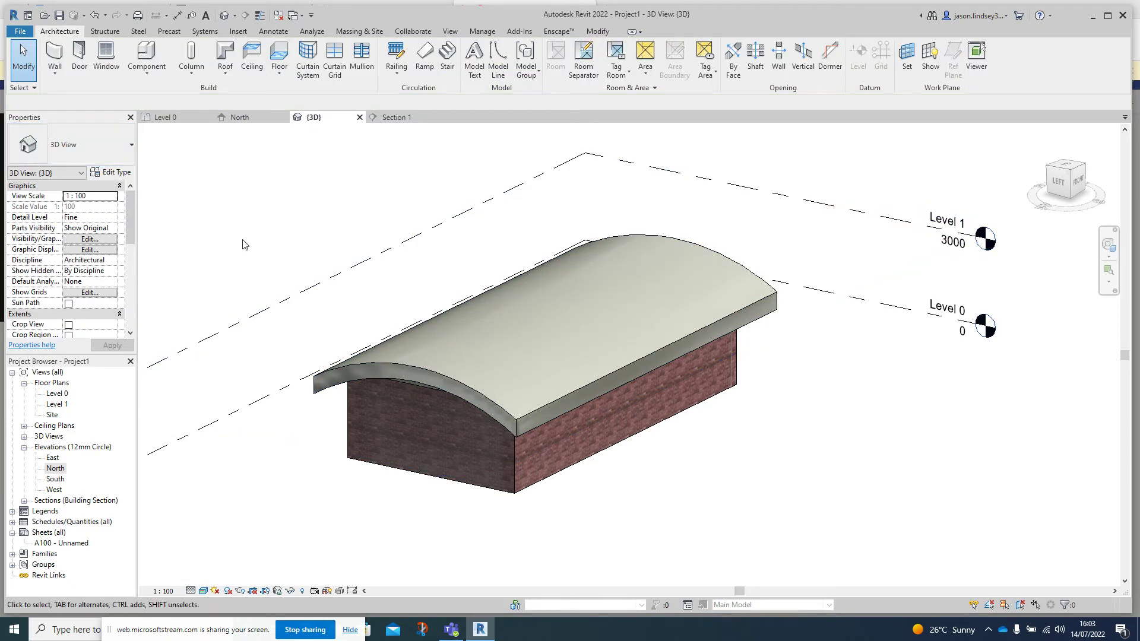
Review the roof type's 515 mm layer structure in Edit Type, then cancel both dialogs.
left_click(357, 381)
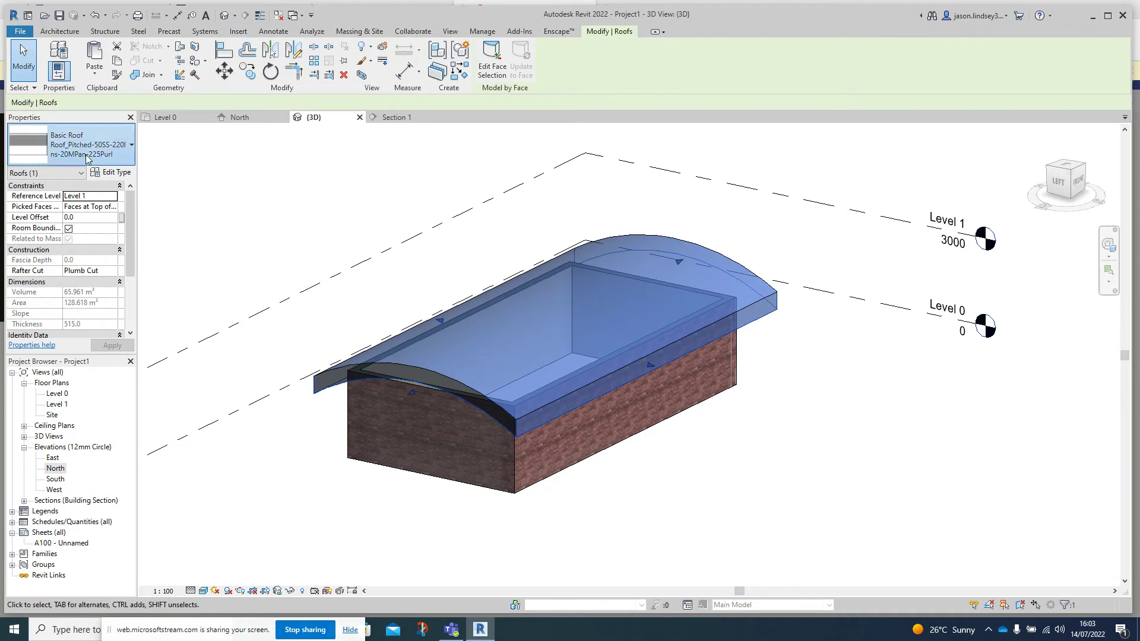
left_click(89, 147)
left_click(87, 295)
left_click(110, 172)
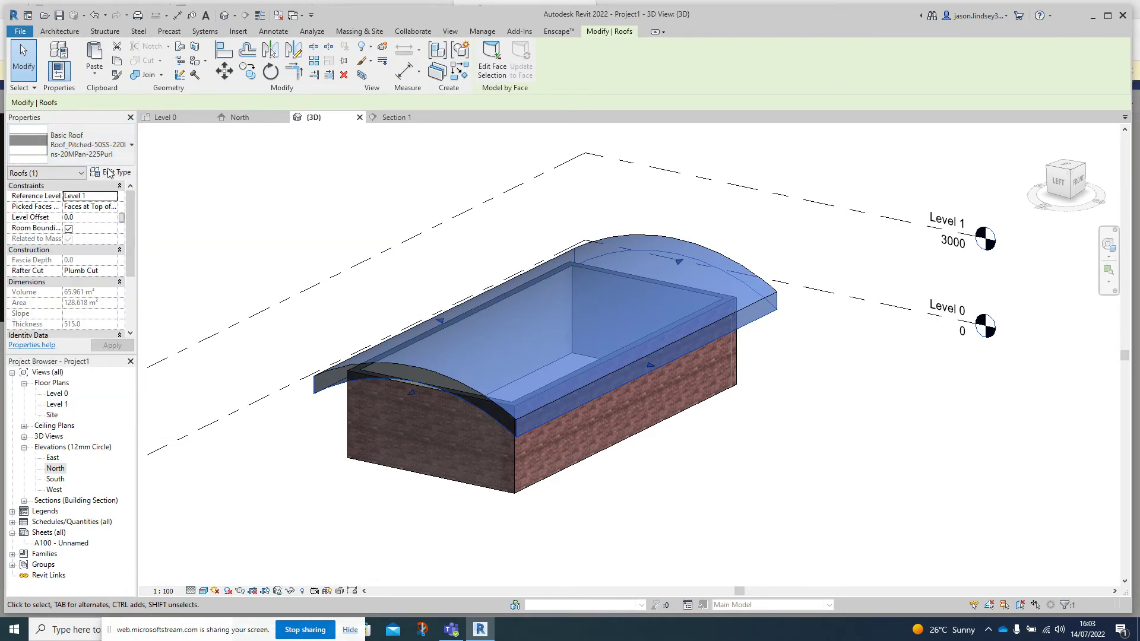
left_click(859, 254)
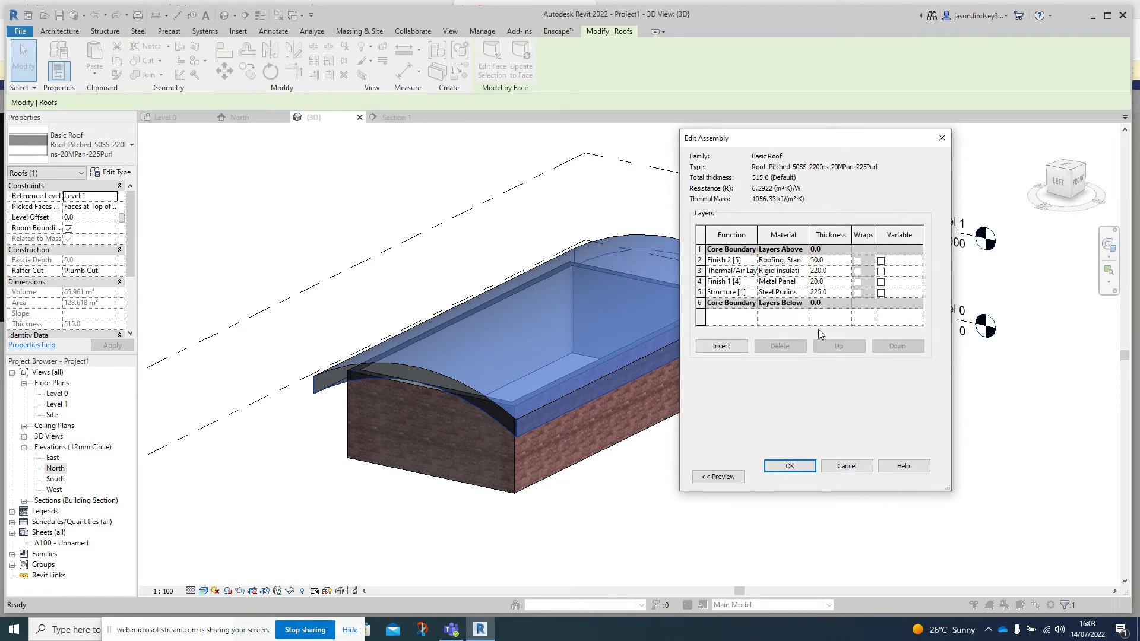
left_click(846, 466)
left_click(852, 478)
left_click(813, 433)
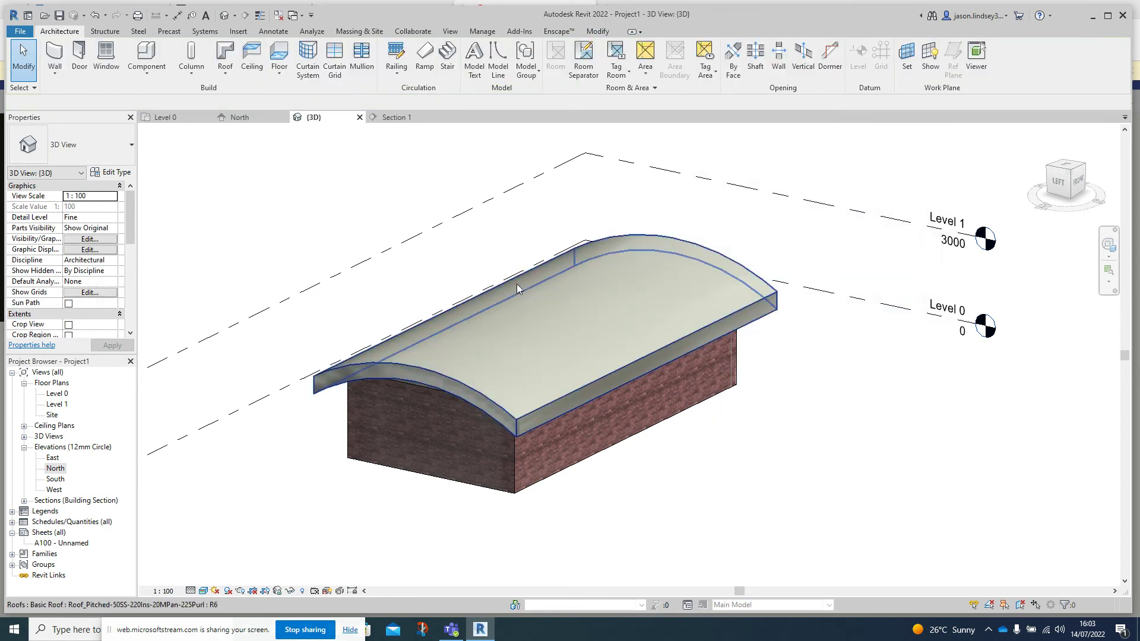
scroll(338, 368, "up", 2)
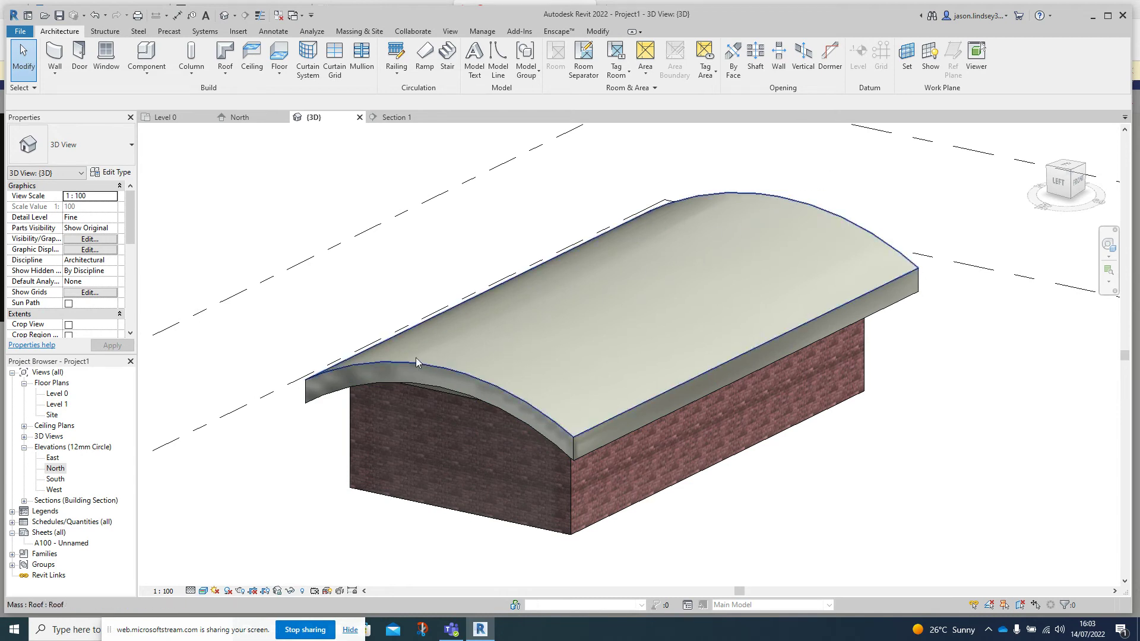
scroll(415, 374, "up", 3)
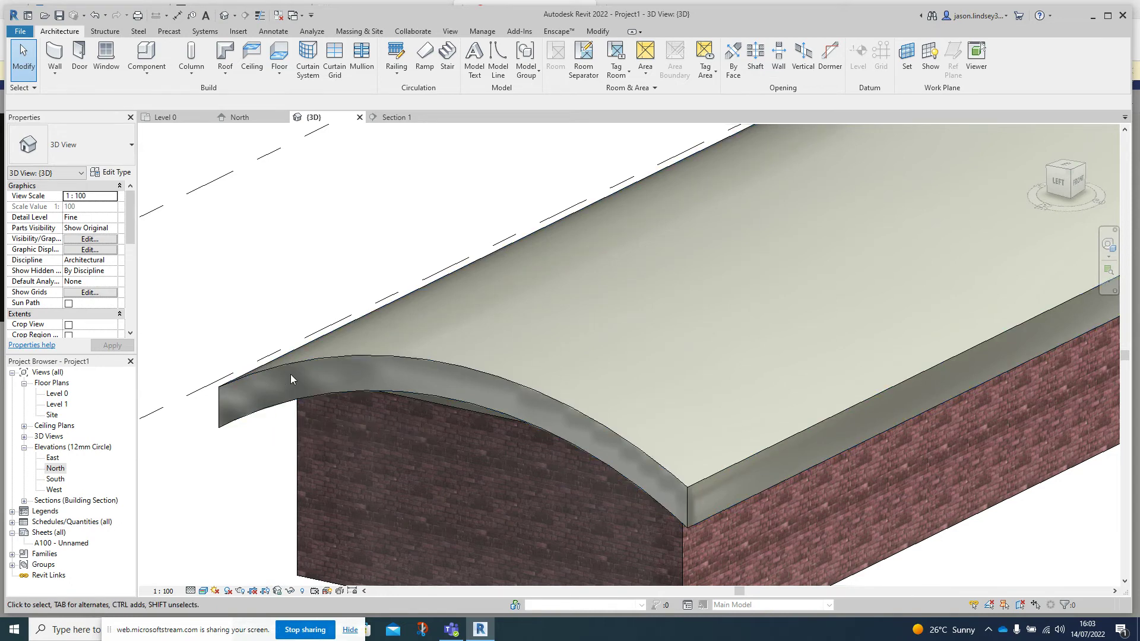
left_click(353, 357)
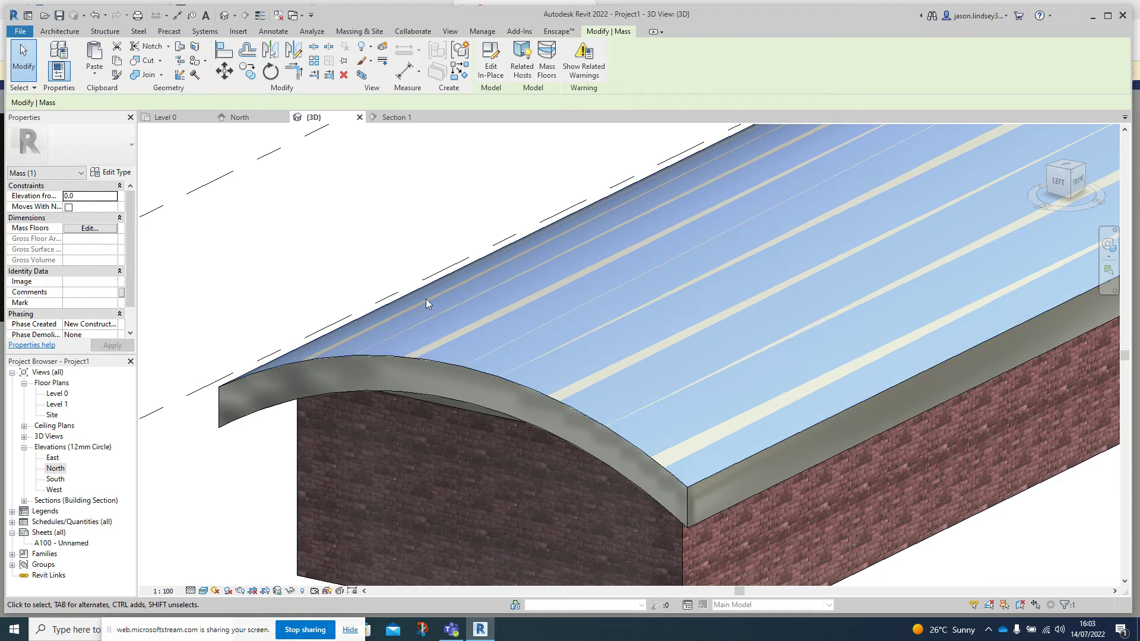
left_click(402, 269)
scroll(399, 263, "down", 3)
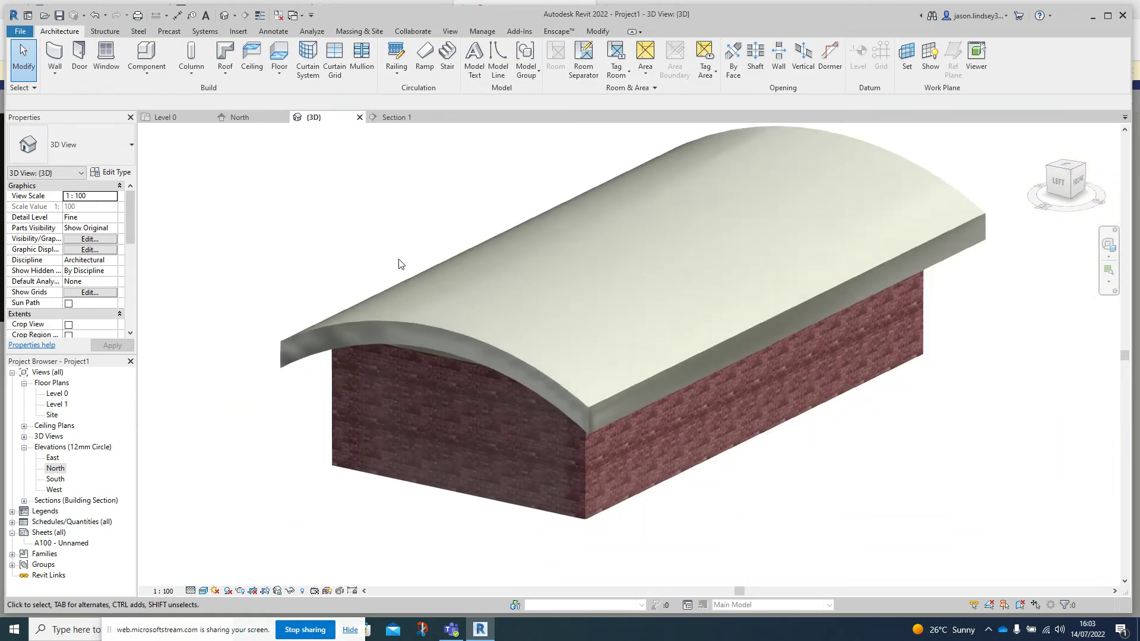
middle_click_drag(443, 215, 458, 330)
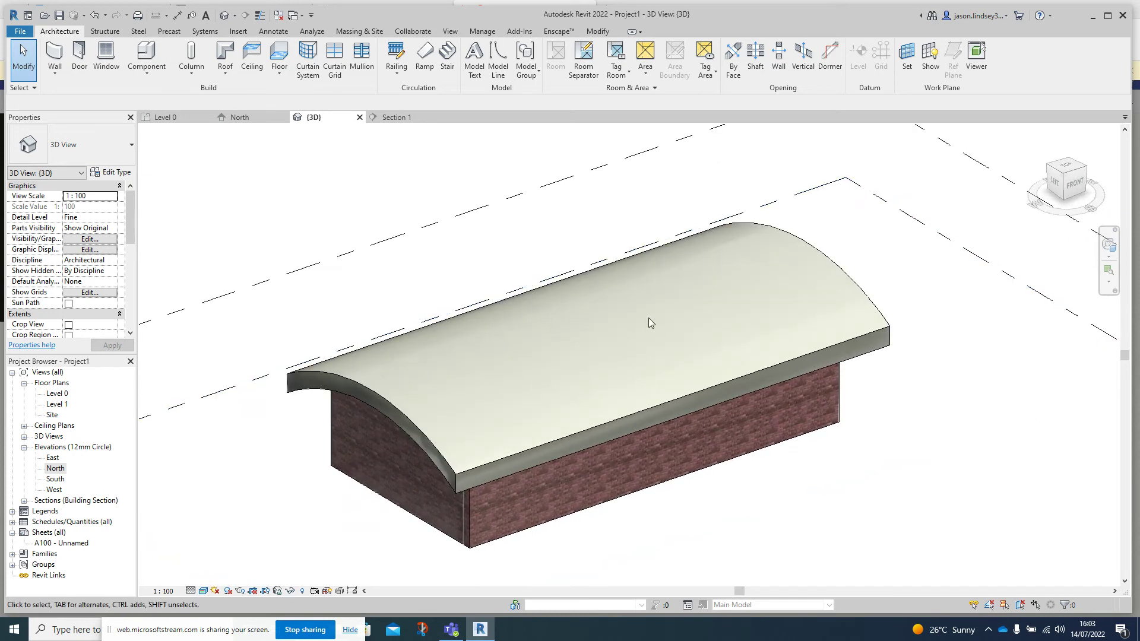
middle_click_drag(542, 254, 542, 207, "shift")
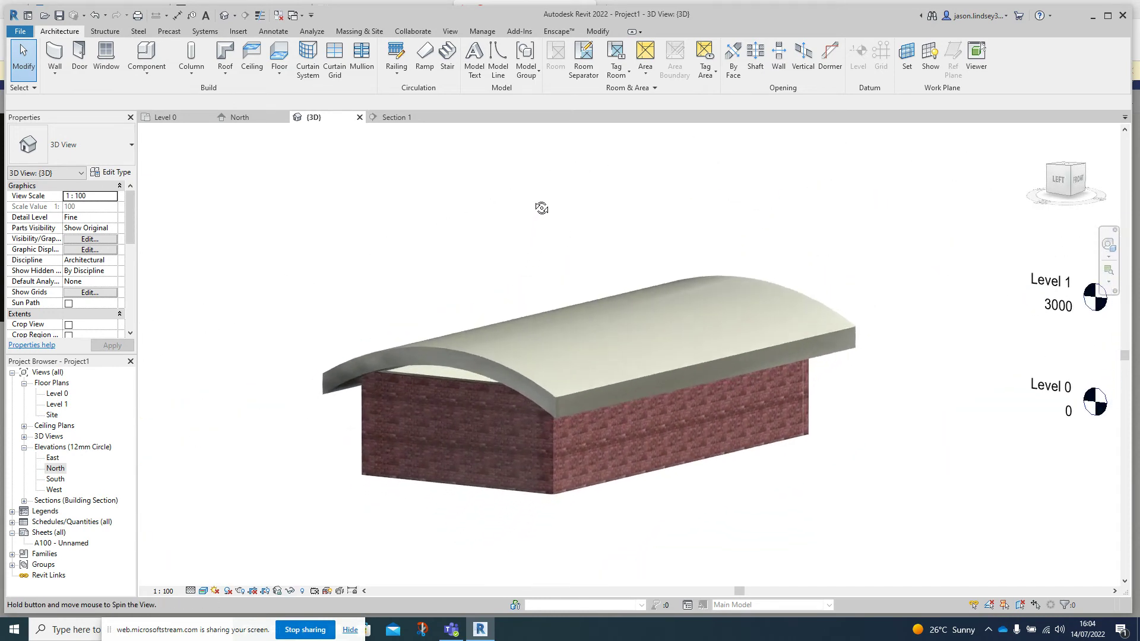
key("Tab")
Attach the tops of the four brick walls to the curved roof.
left_click(368, 436)
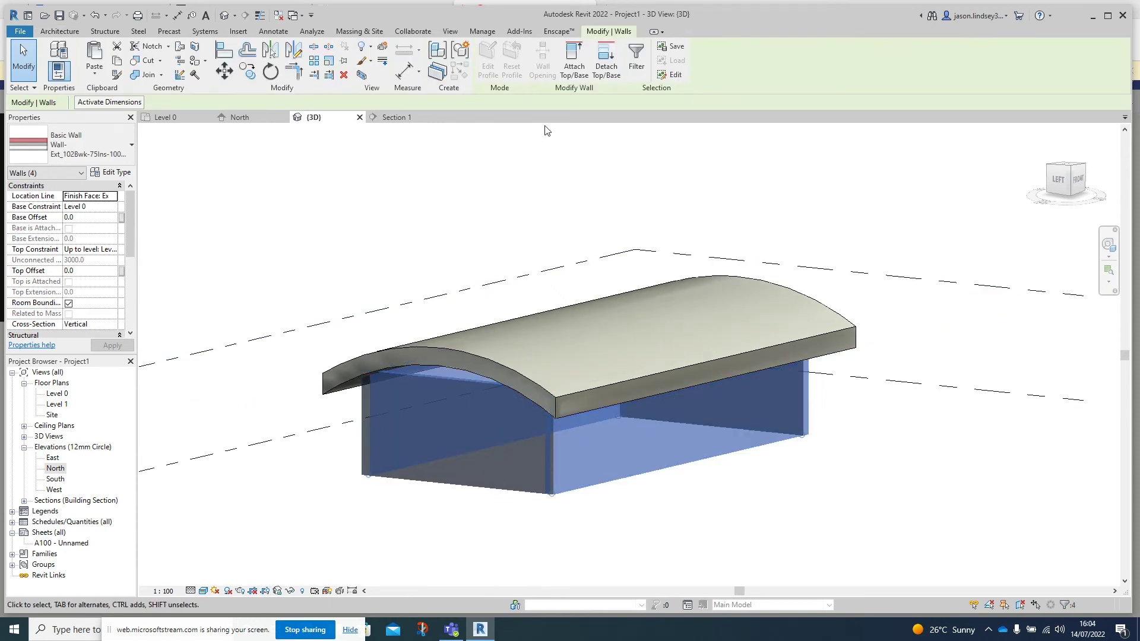
left_click(574, 59)
left_click(450, 353)
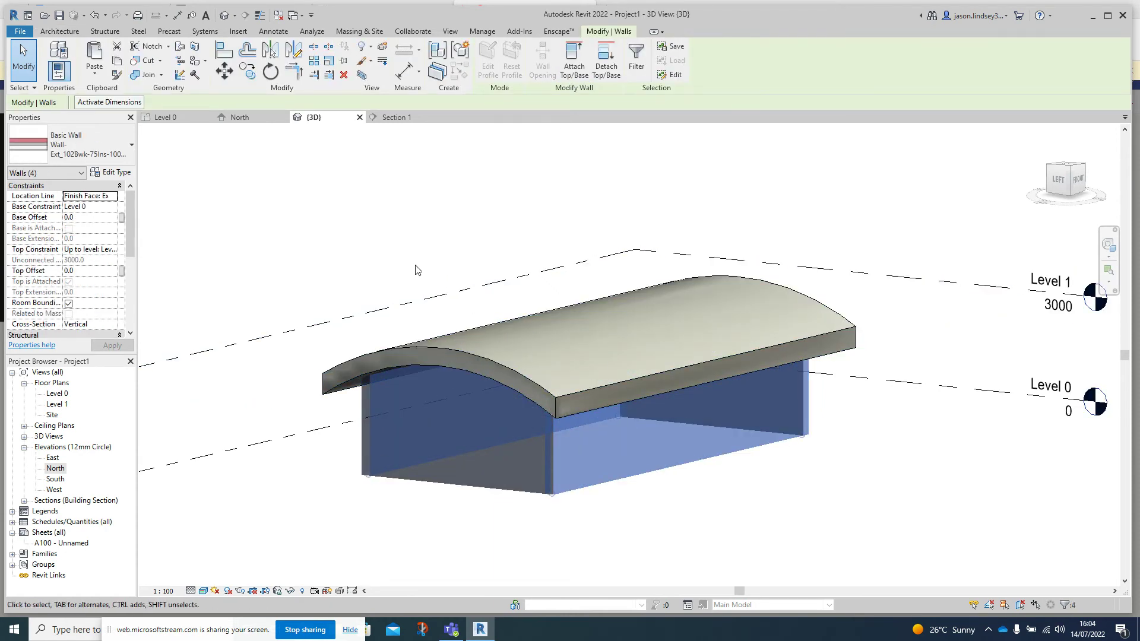
left_click(420, 286)
middle_click_drag(390, 391, 488, 378, "shift")
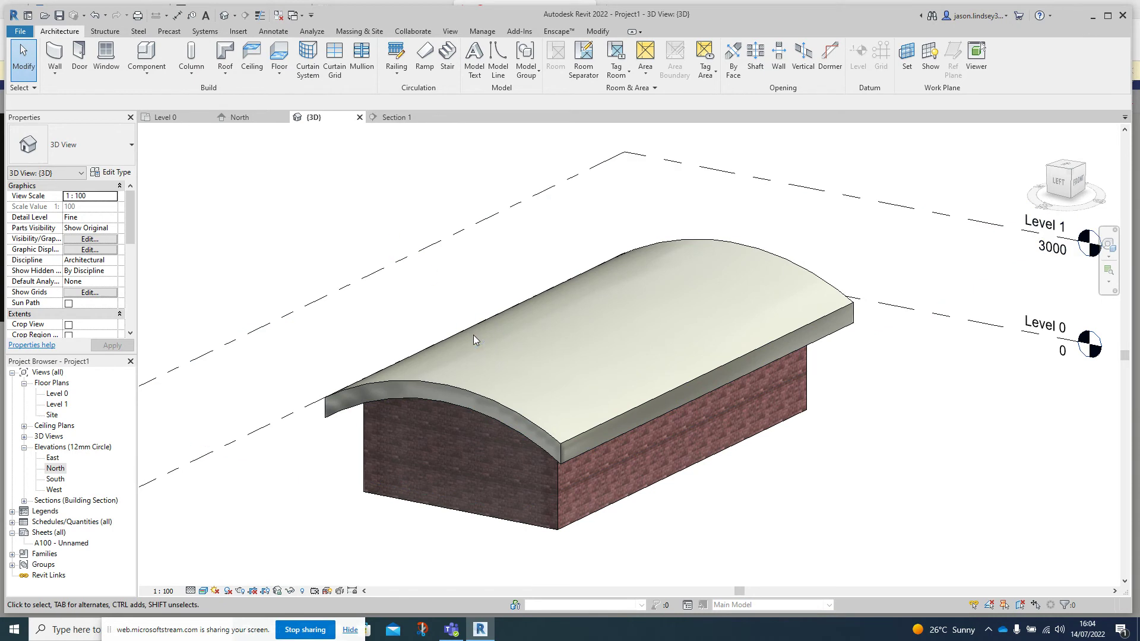
Delete the curved roof and open the Level 0 floor plan.
left_click(439, 388)
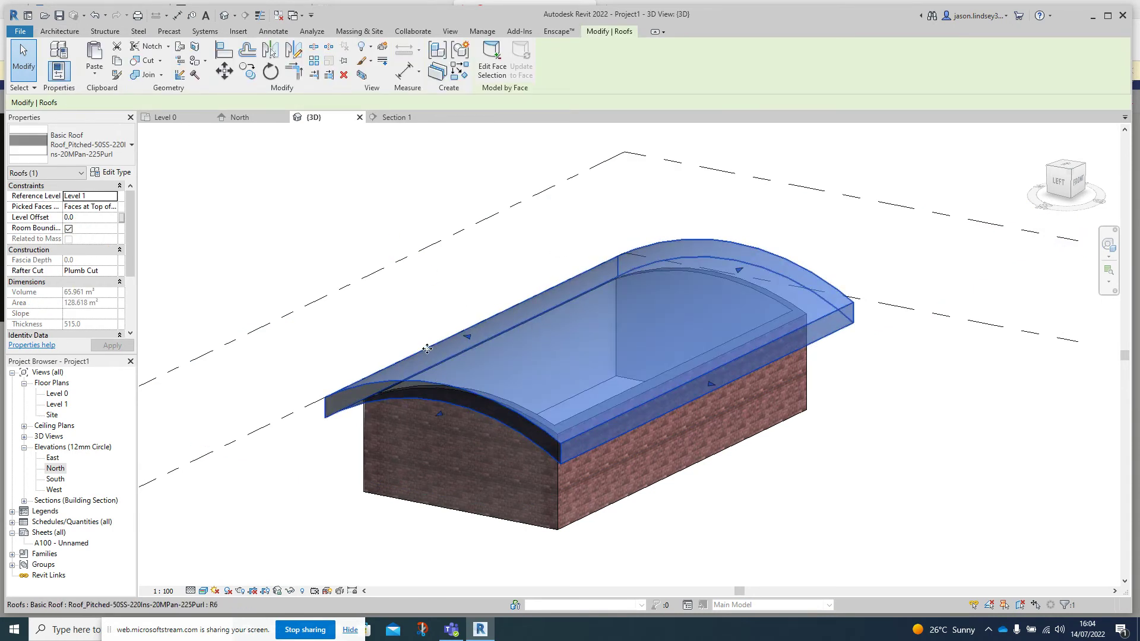
key("Delete")
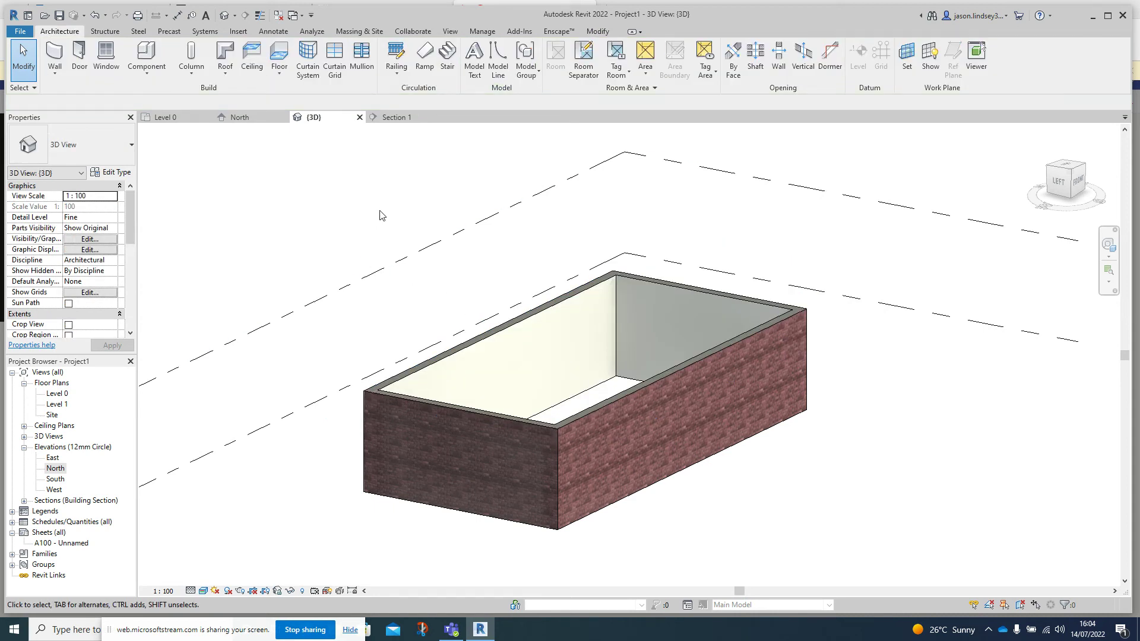
left_click(175, 117)
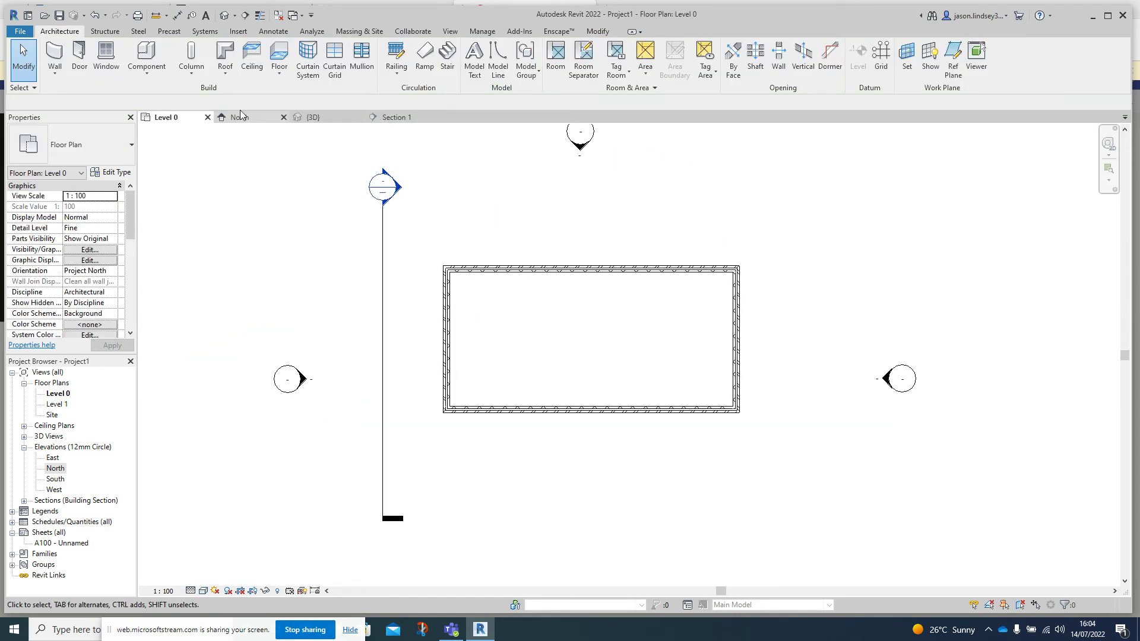
left_click(362, 33)
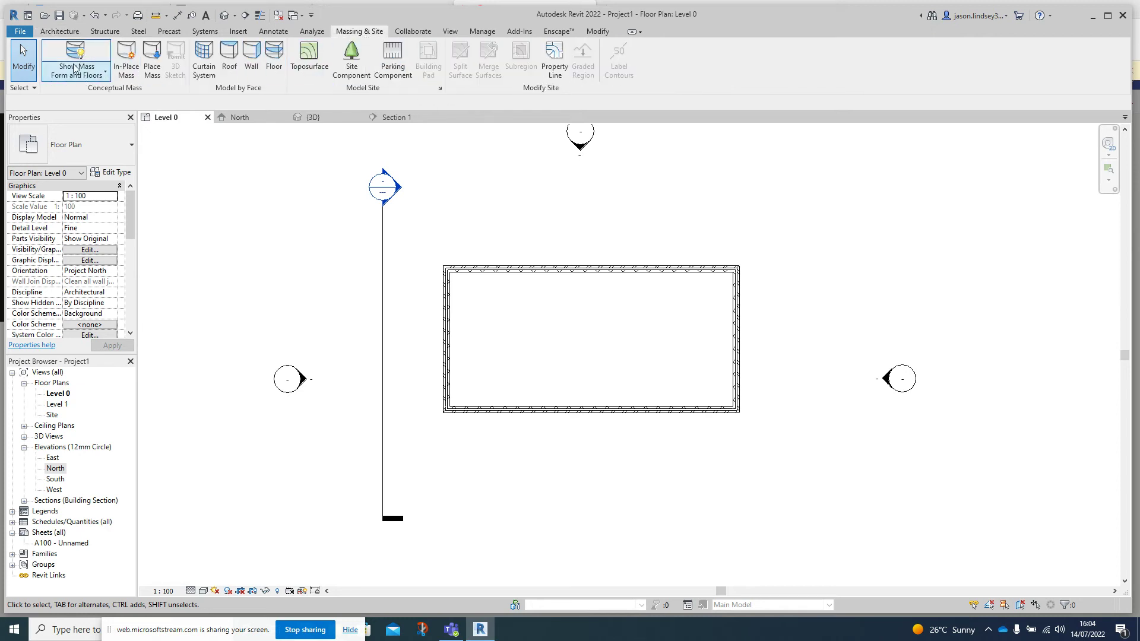
Create a new in-place mass named 'Roof 2'.
left_click(127, 57)
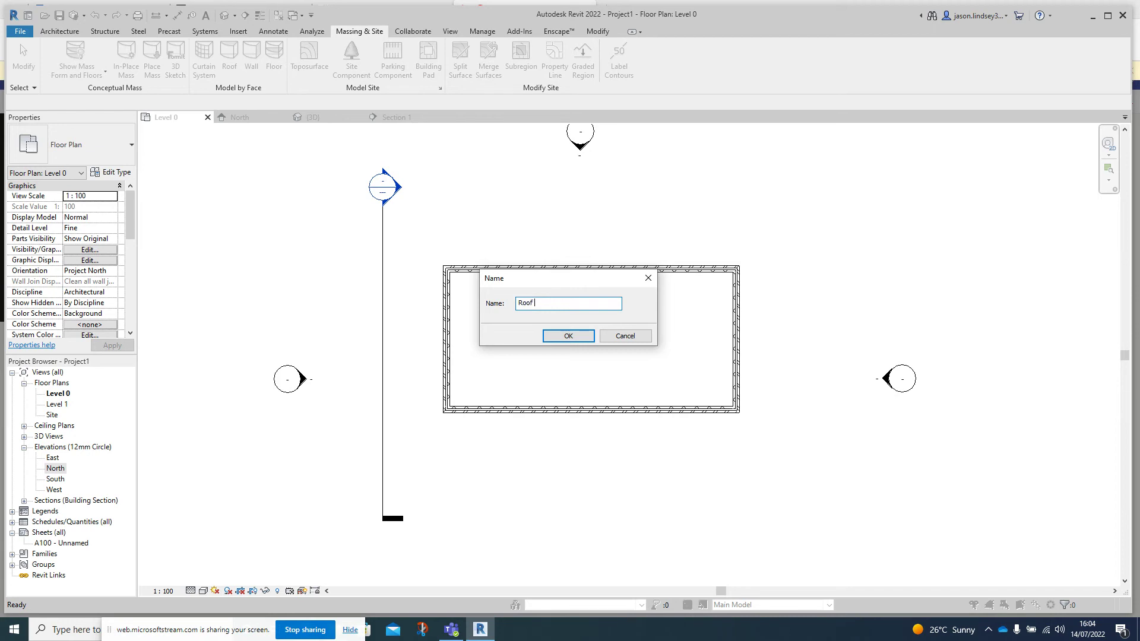
type("Roof 2")
key("Return")
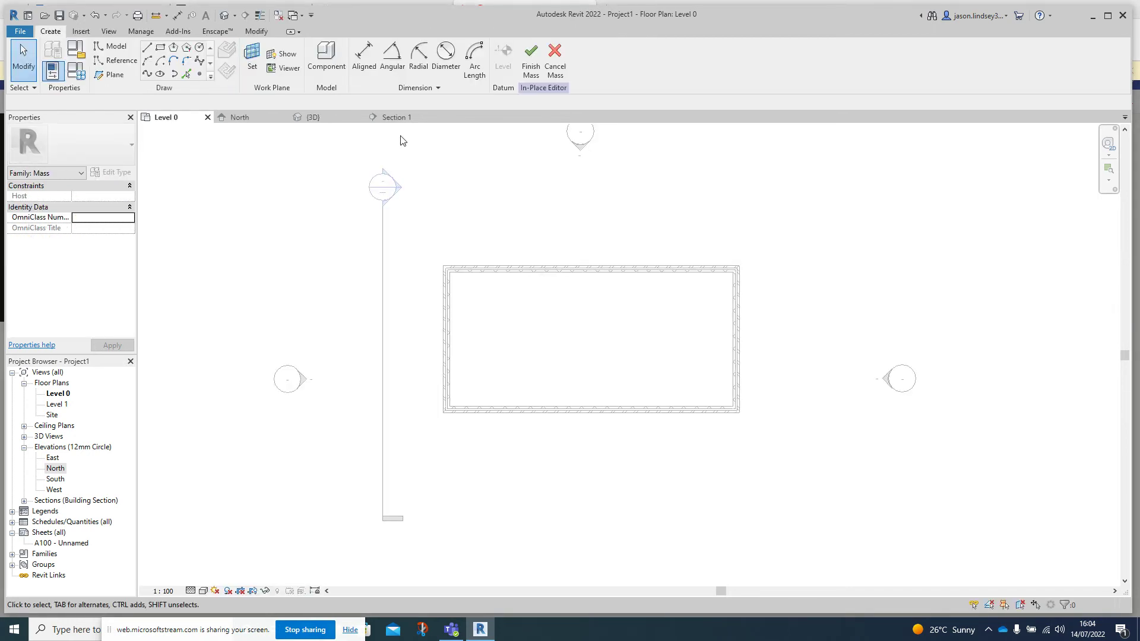
Draw vertical reference planes named 1 and 2 beyond the building's left and right ends.
left_click(106, 74)
left_click(422, 233)
left_click(422, 449)
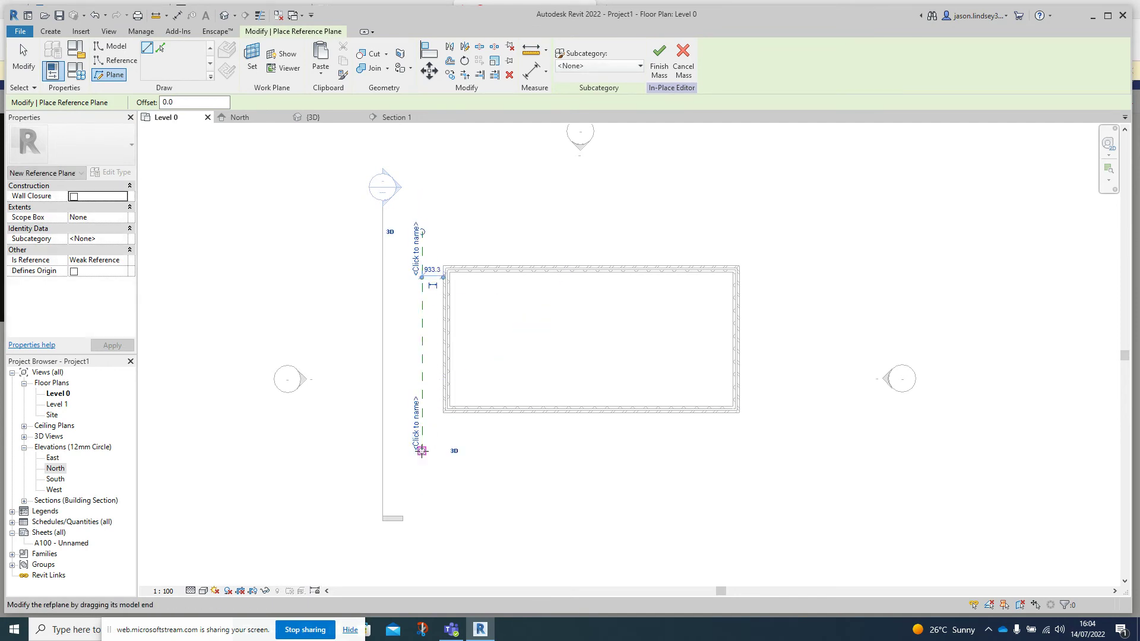
left_click(417, 250)
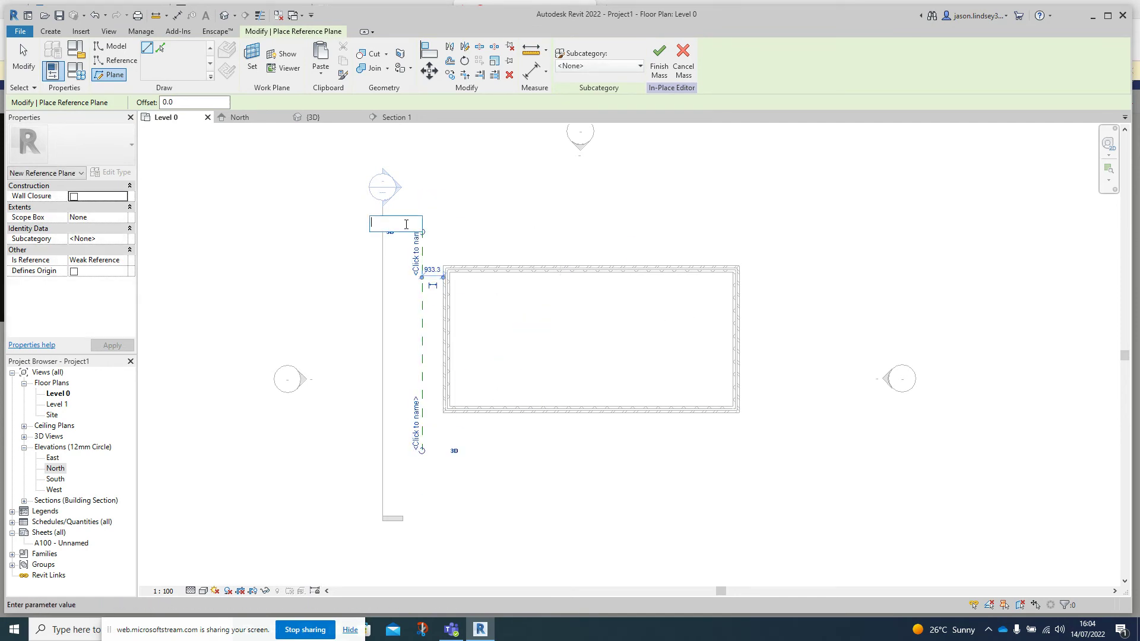
type("1")
key("Return")
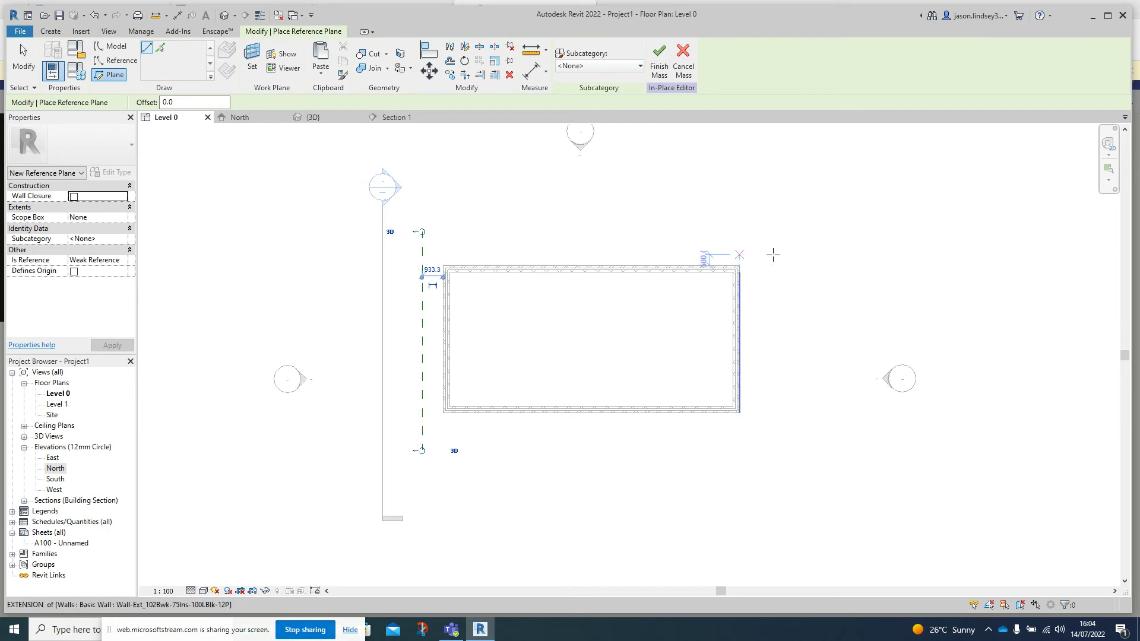
left_click(764, 235)
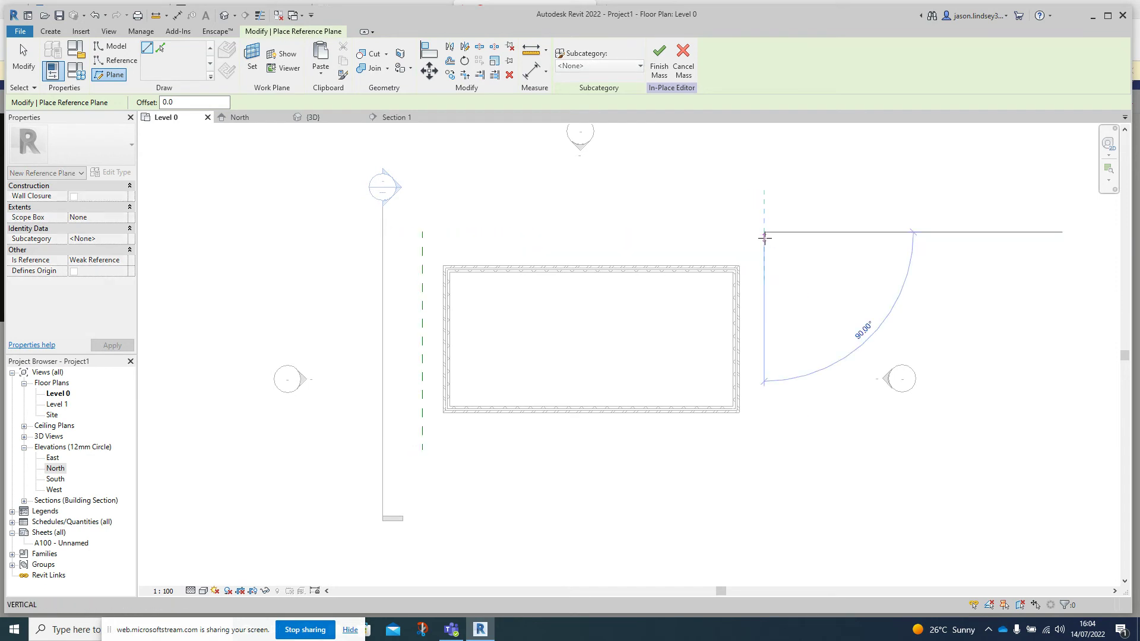
left_click(762, 450)
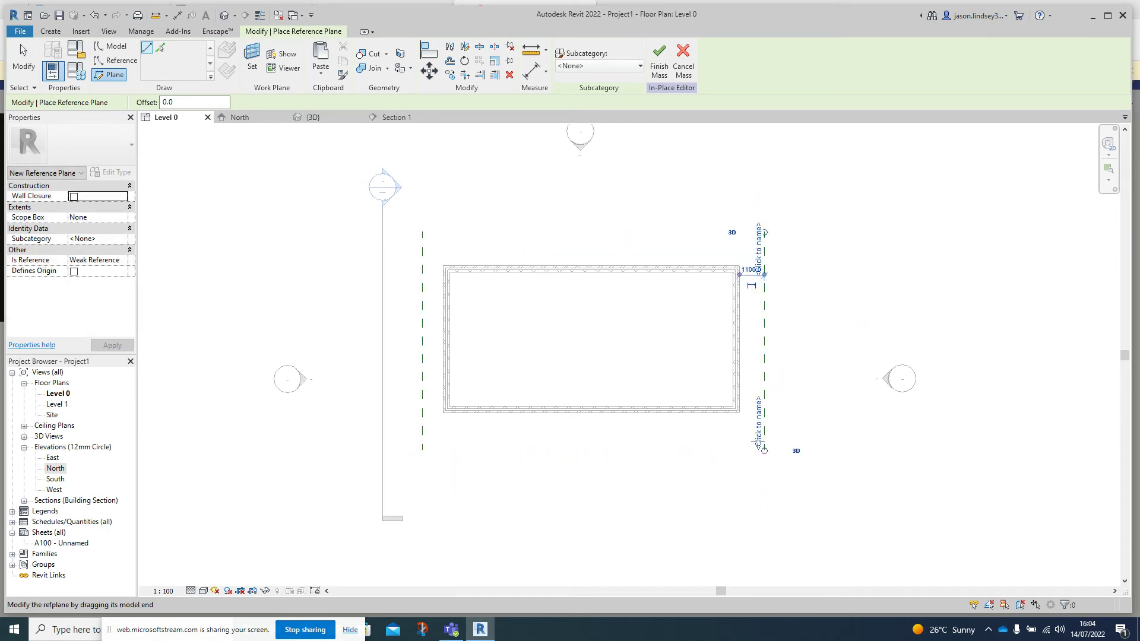
left_click(759, 253)
type("2")
key("Return")
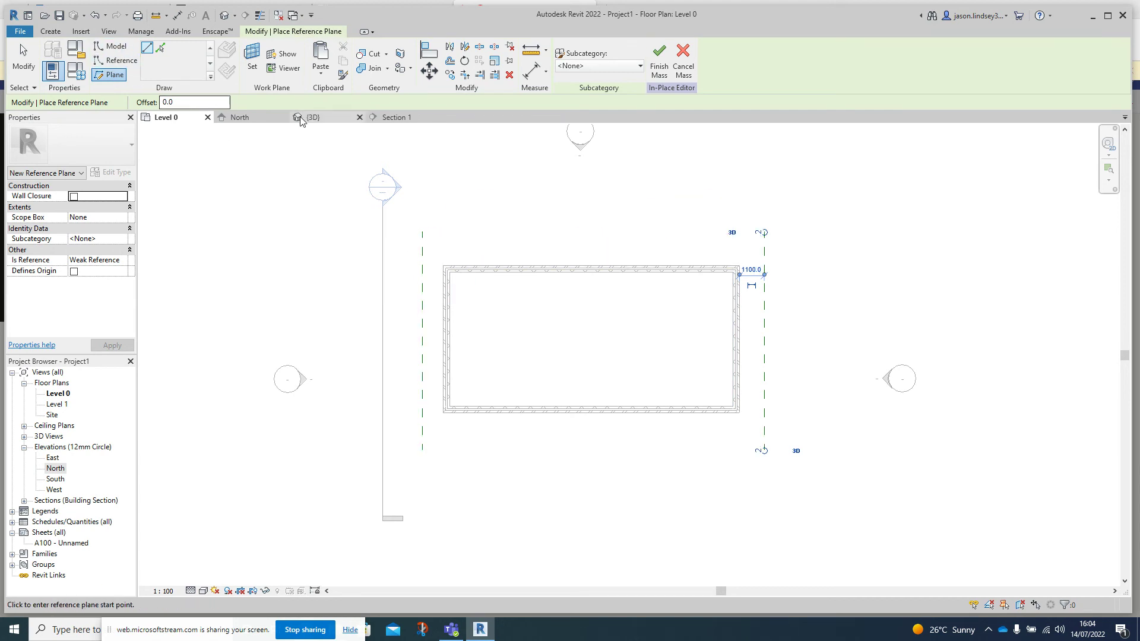
left_click(396, 116)
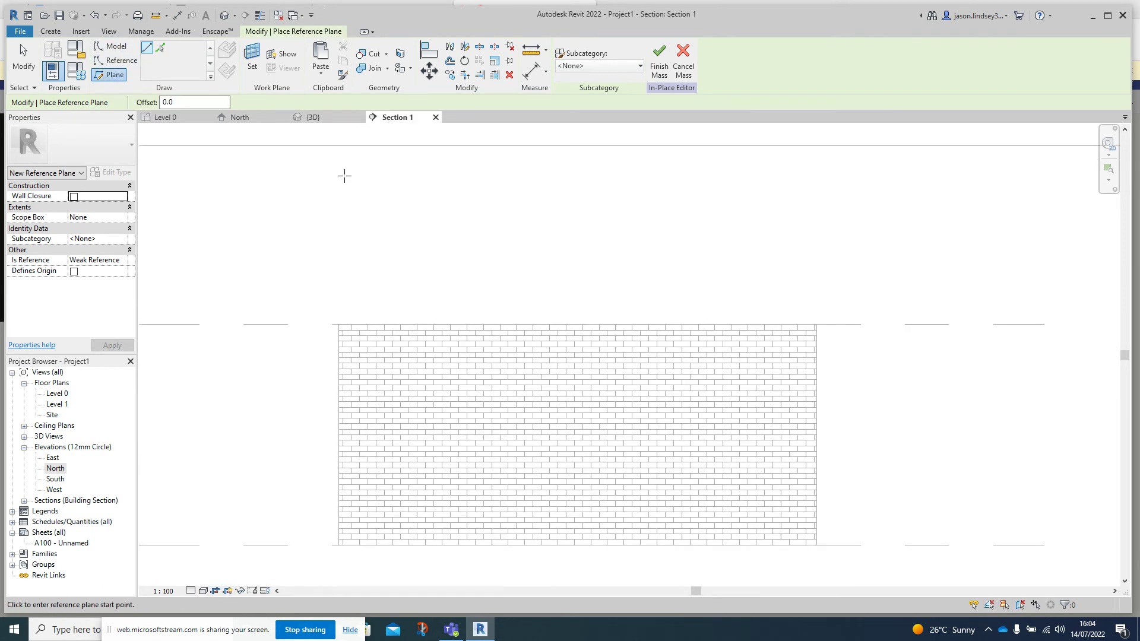
Set the work plane to Reference Plane : 1.
left_click(115, 66)
left_click(535, 267)
left_click(620, 269)
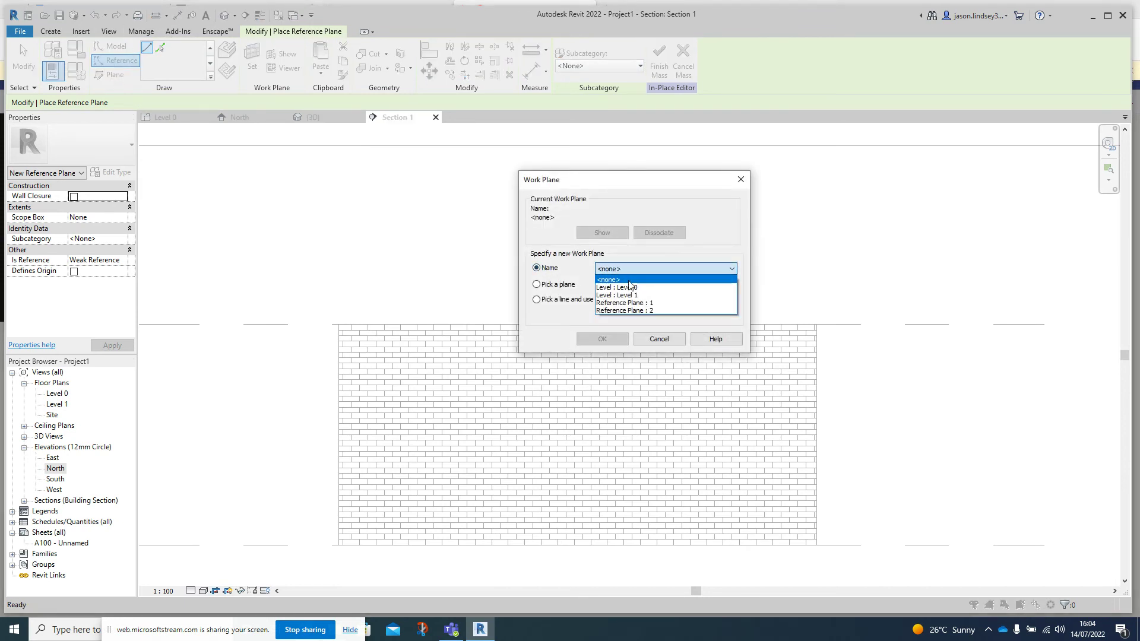
left_click(636, 302)
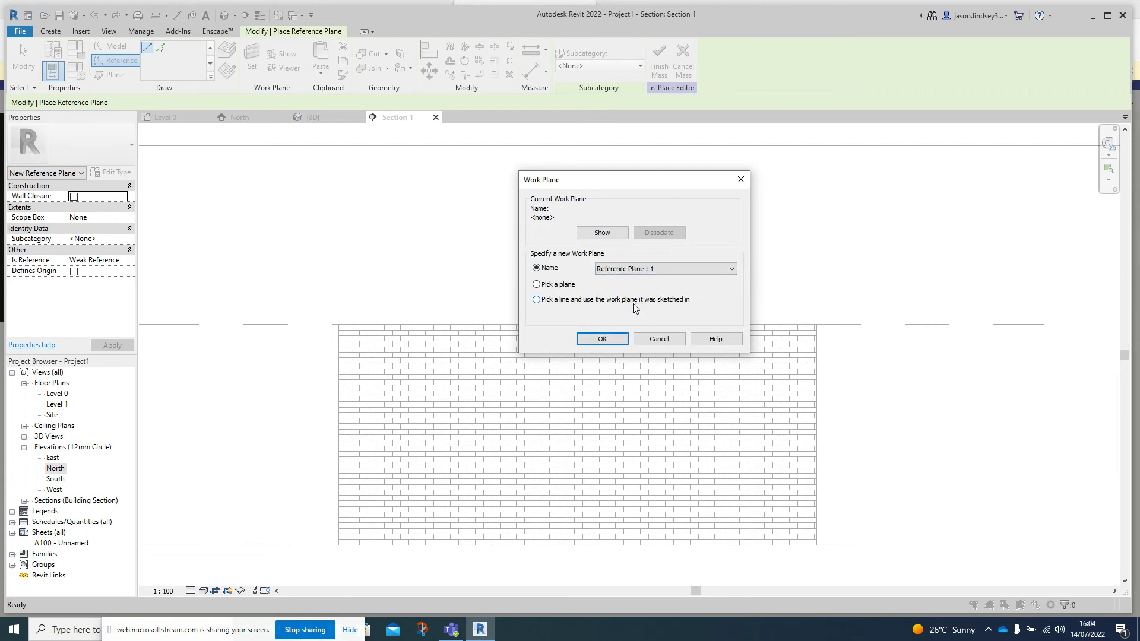
left_click(602, 339)
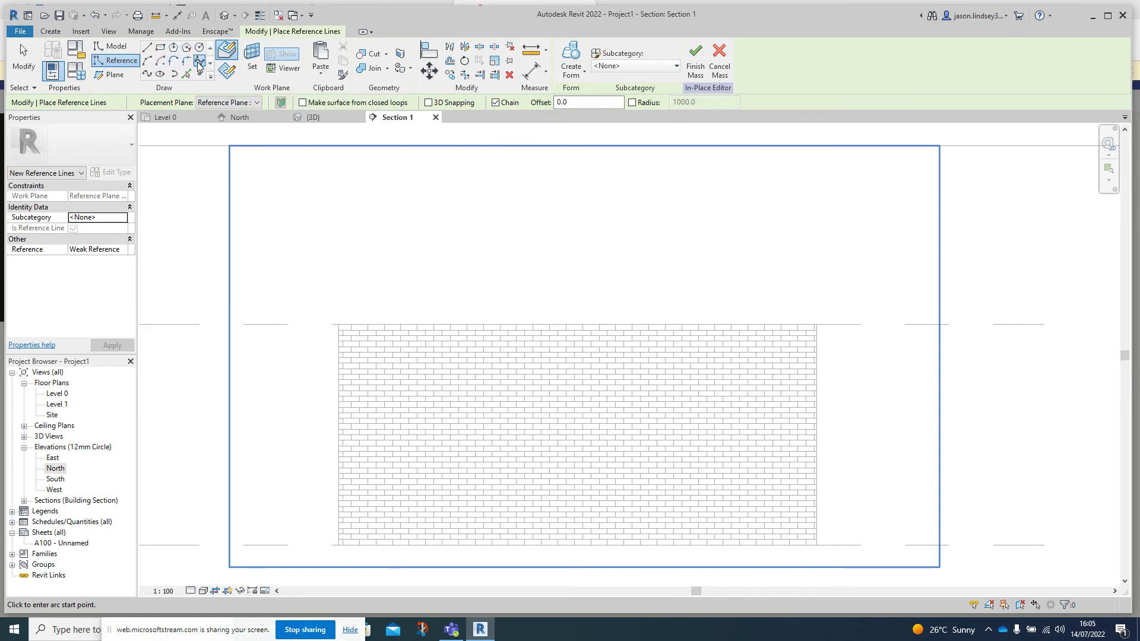
Draw a seven-point wavy spline reference line arching over the brick wall top.
left_click(199, 61)
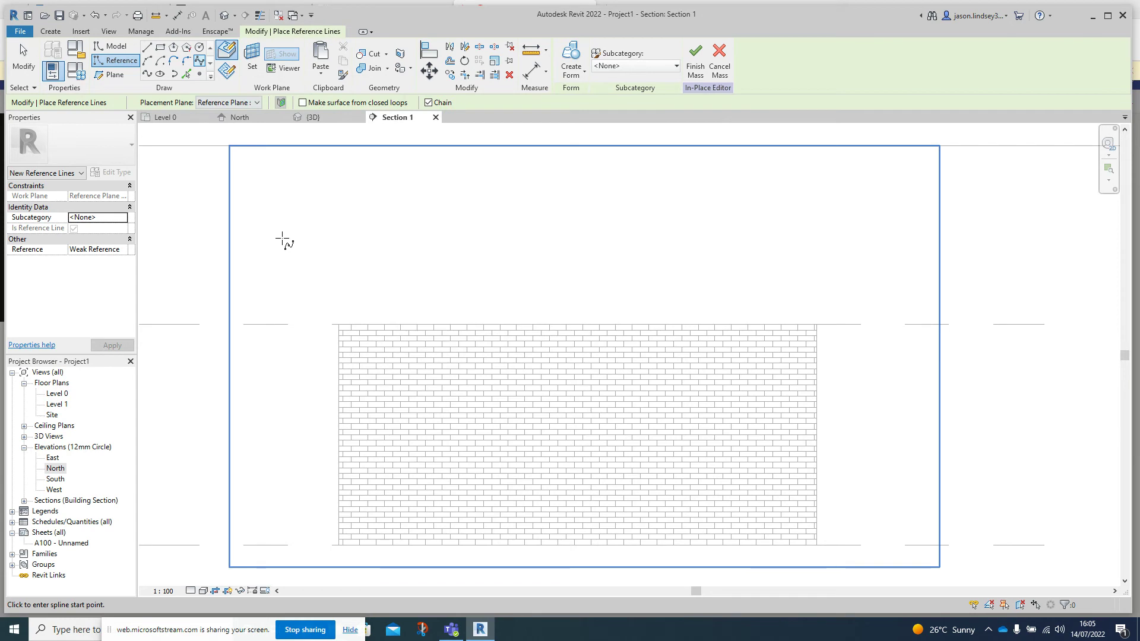
left_click(295, 337)
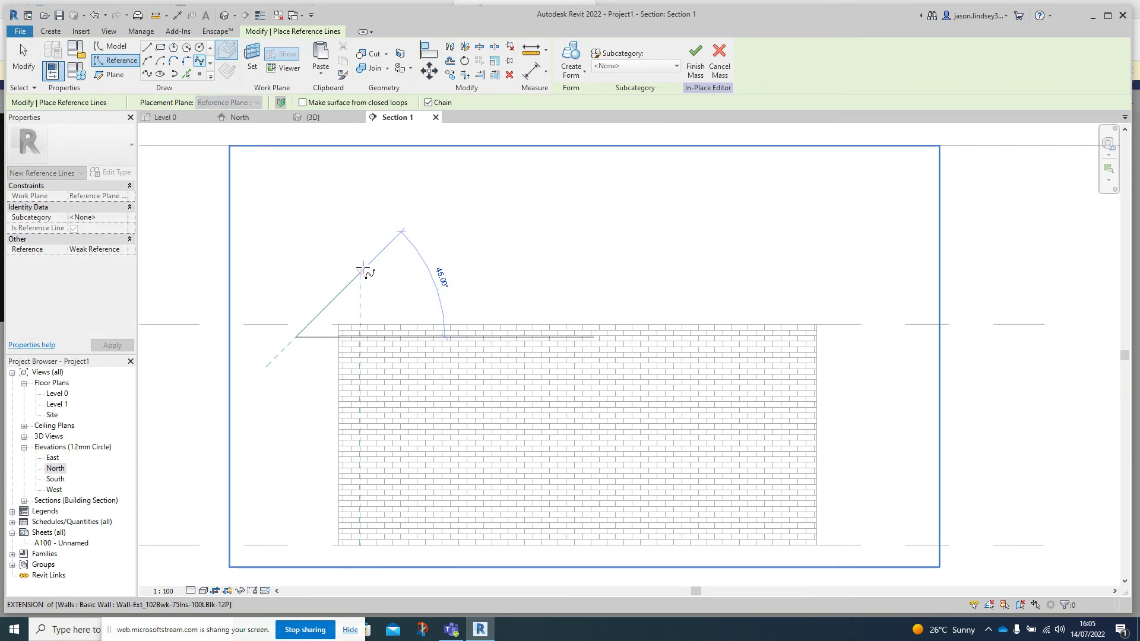
left_click(406, 239)
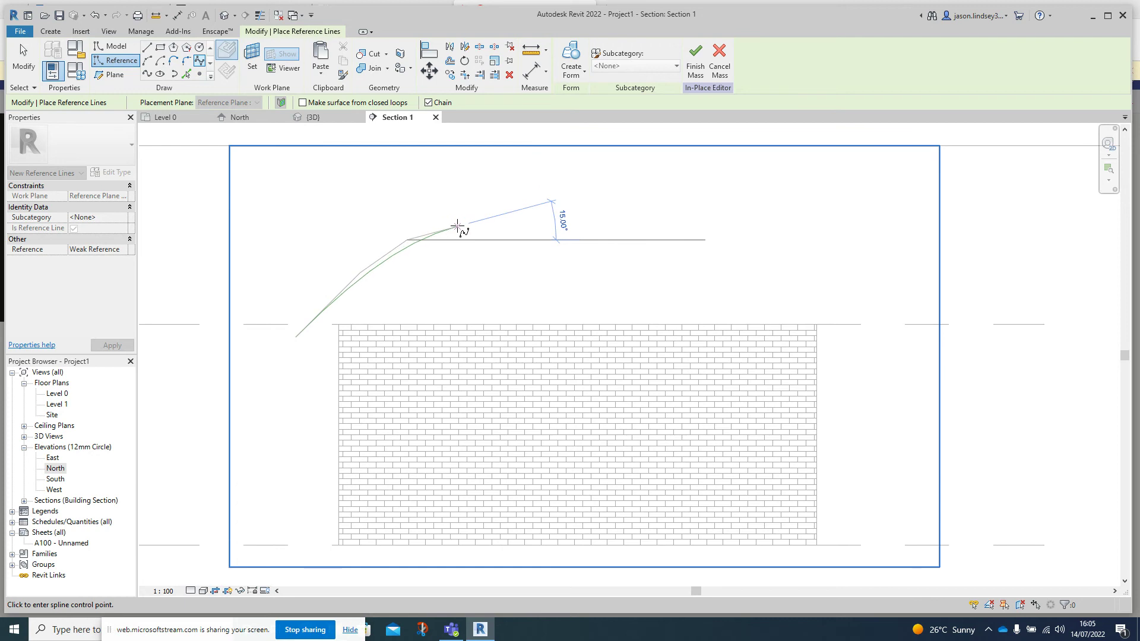
left_click(505, 226)
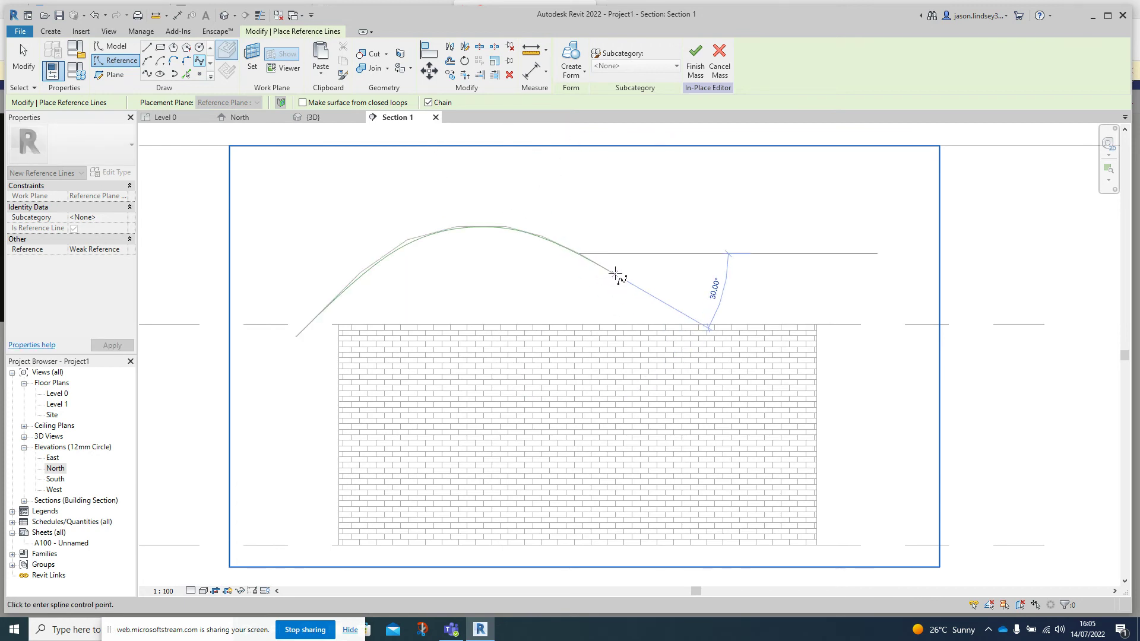
left_click(616, 274)
left_click(661, 287)
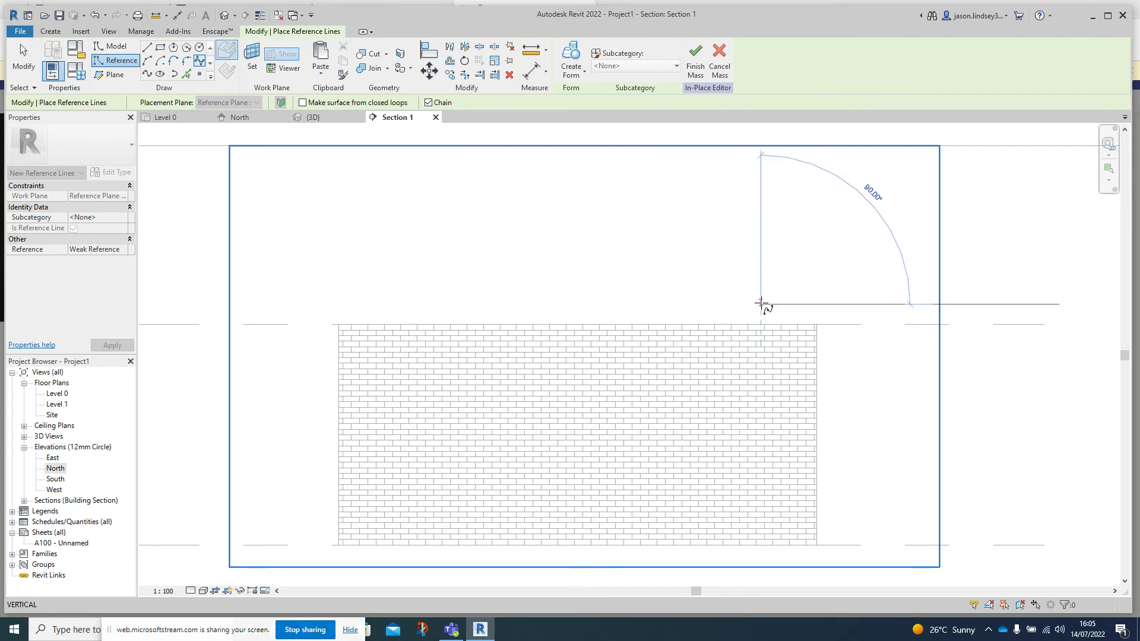
left_click(816, 309)
left_click(858, 317)
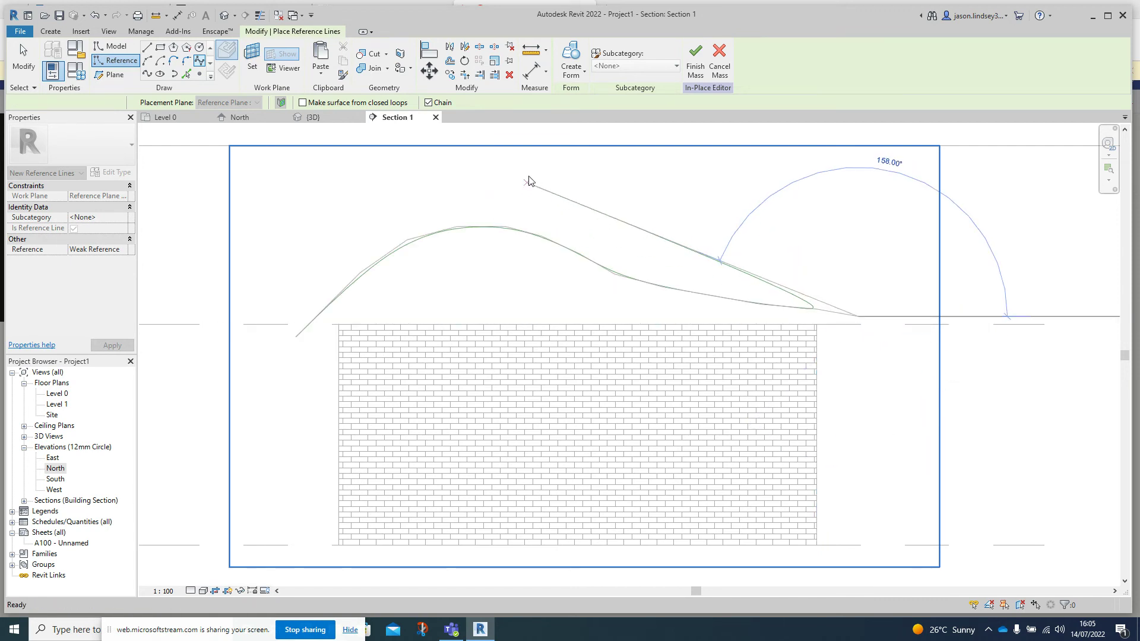
key("Escape")
key("Escape")
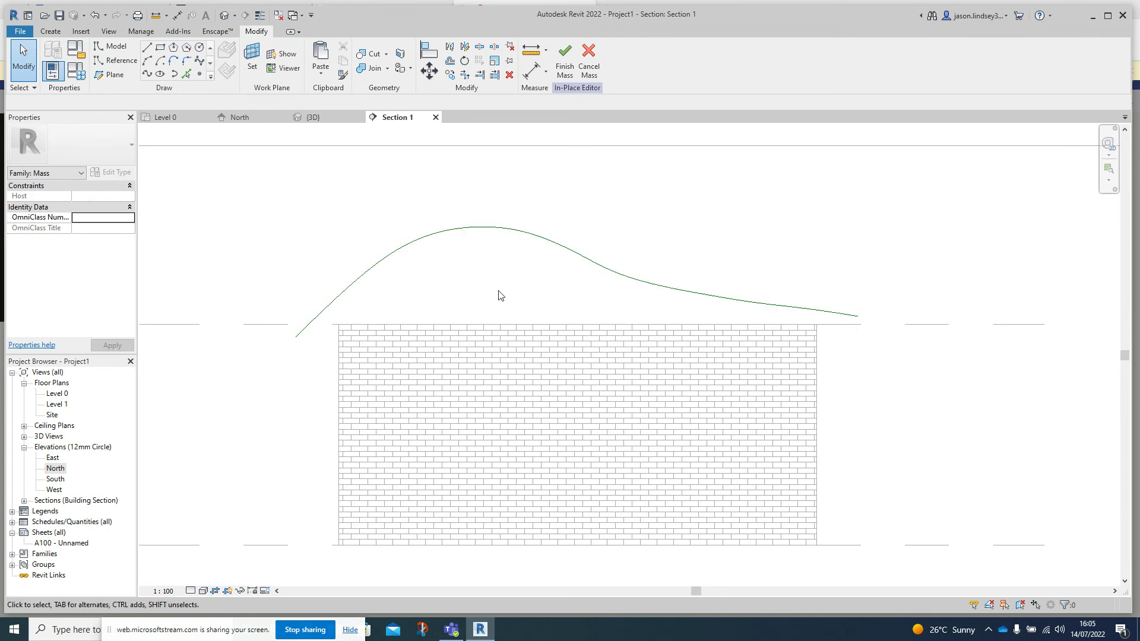
left_click(318, 117)
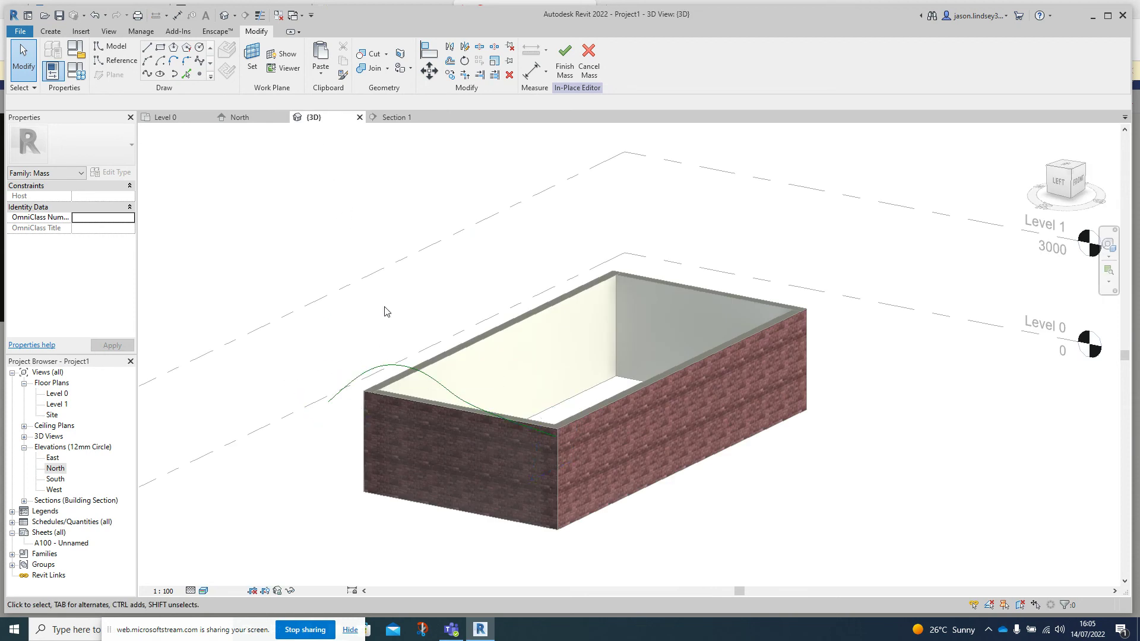
Copy the wavy spline, paste it aligned in place, and rehost it on Reference Plane : 2.
left_click(368, 364)
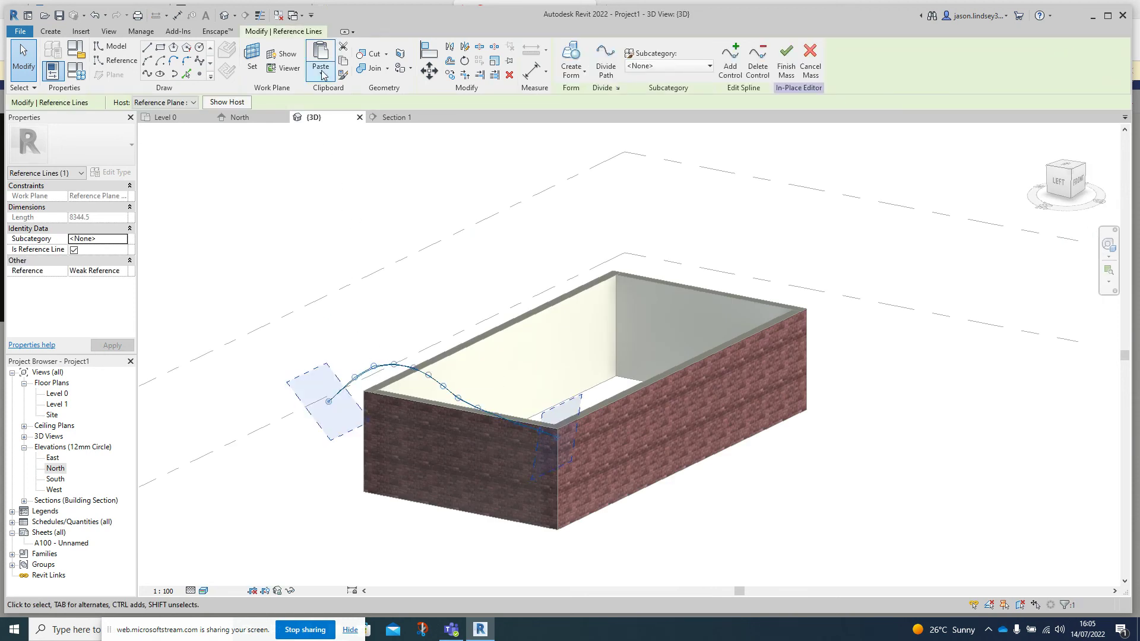
left_click(342, 62)
left_click(321, 69)
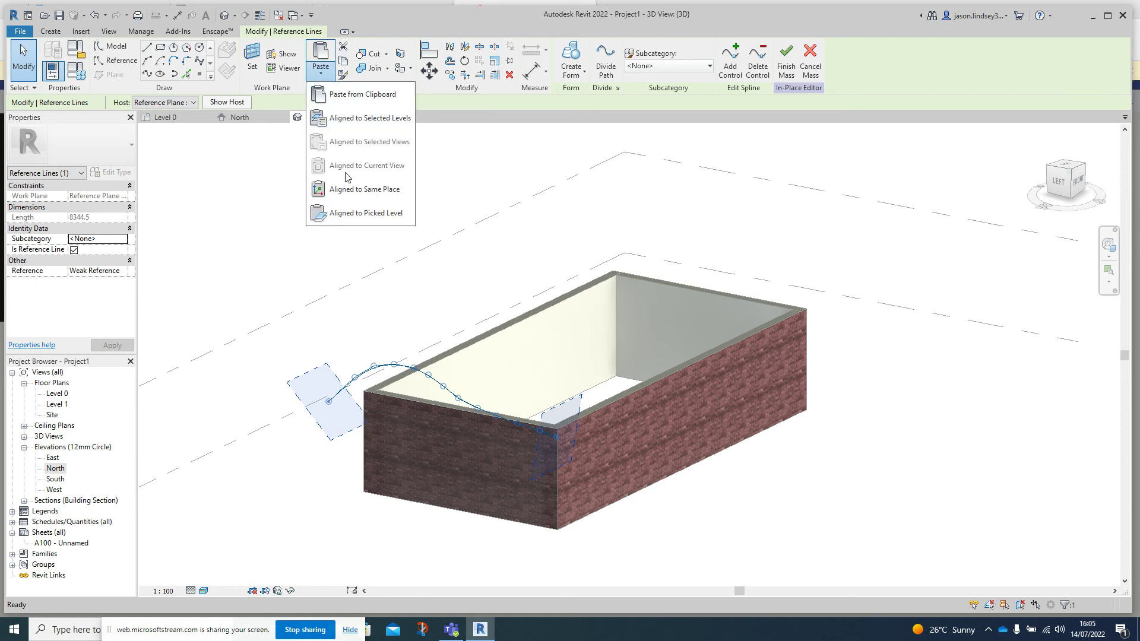
left_click(356, 190)
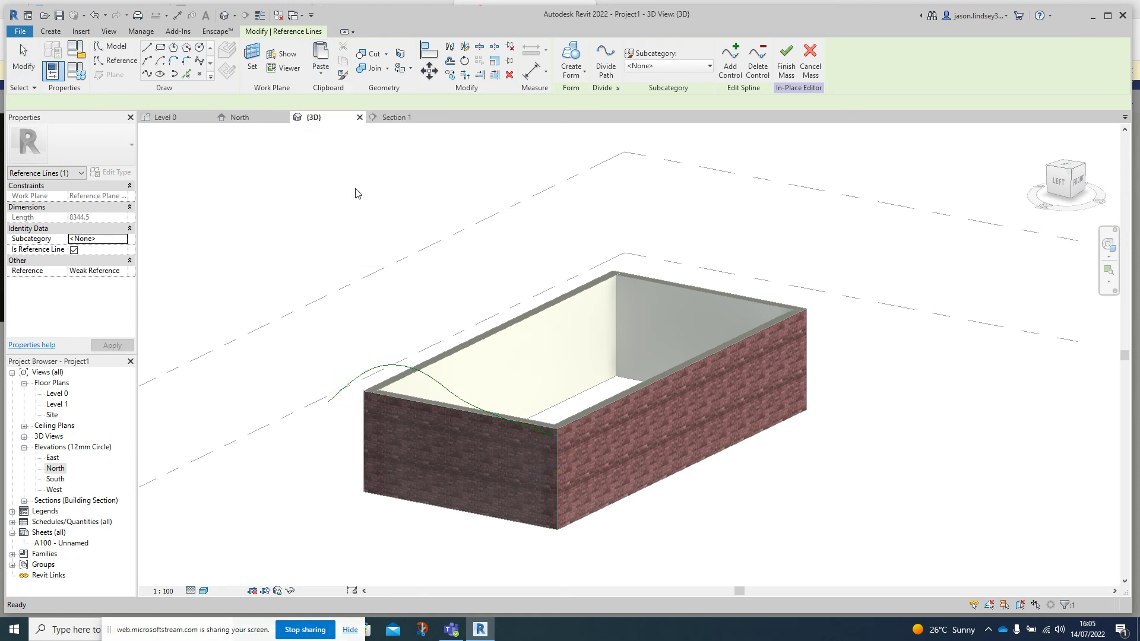
left_click(162, 103)
left_click(165, 133)
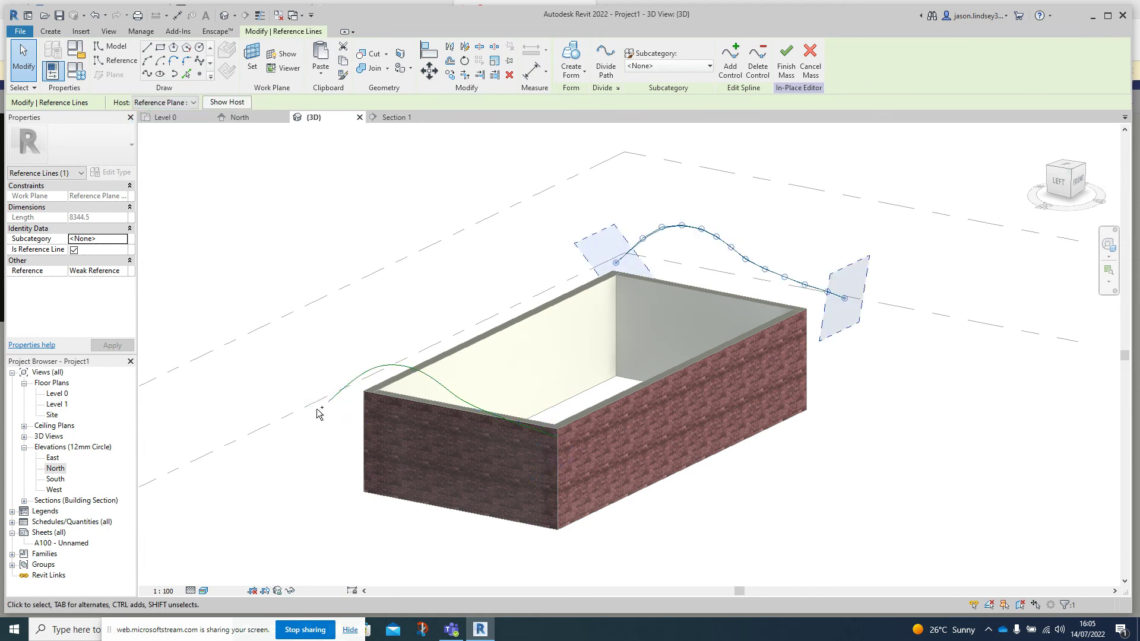
Create a surface form from both splines and finish the mass.
left_click(350, 391, "ctrl")
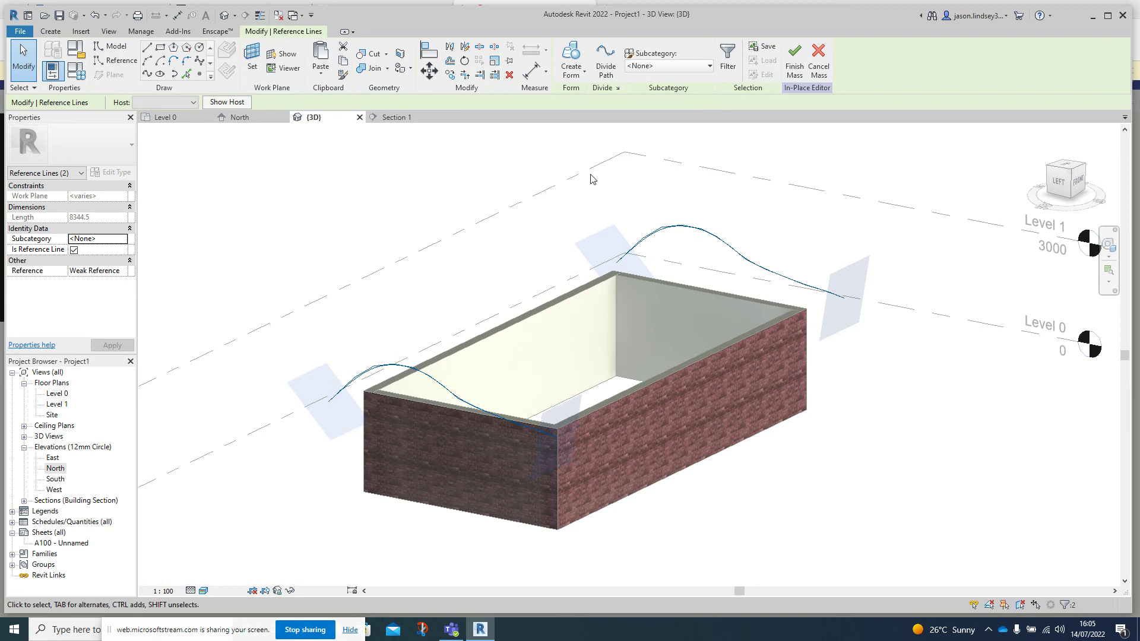
left_click(571, 52)
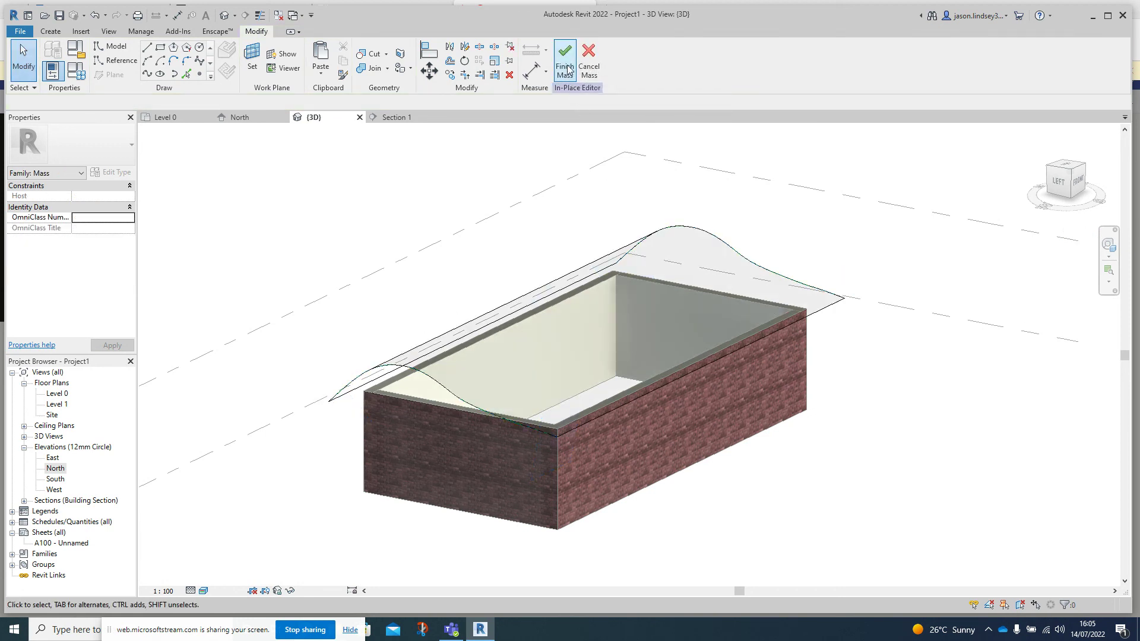
left_click(565, 71)
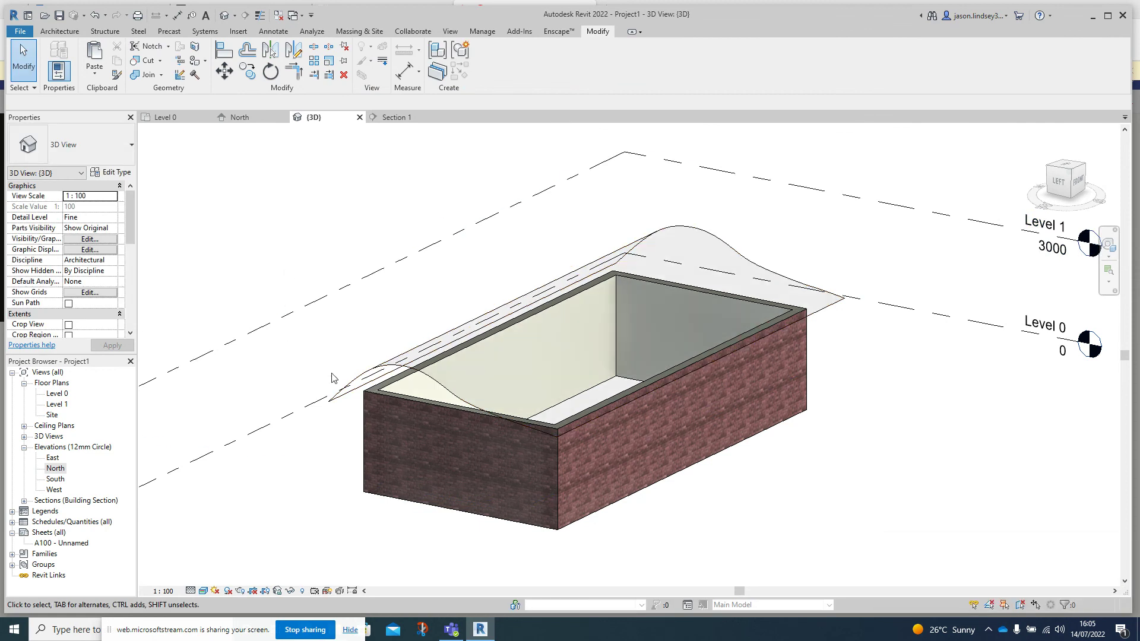
Generate a Roof by Face on the wavy mass surface over the brick building.
left_click(65, 34)
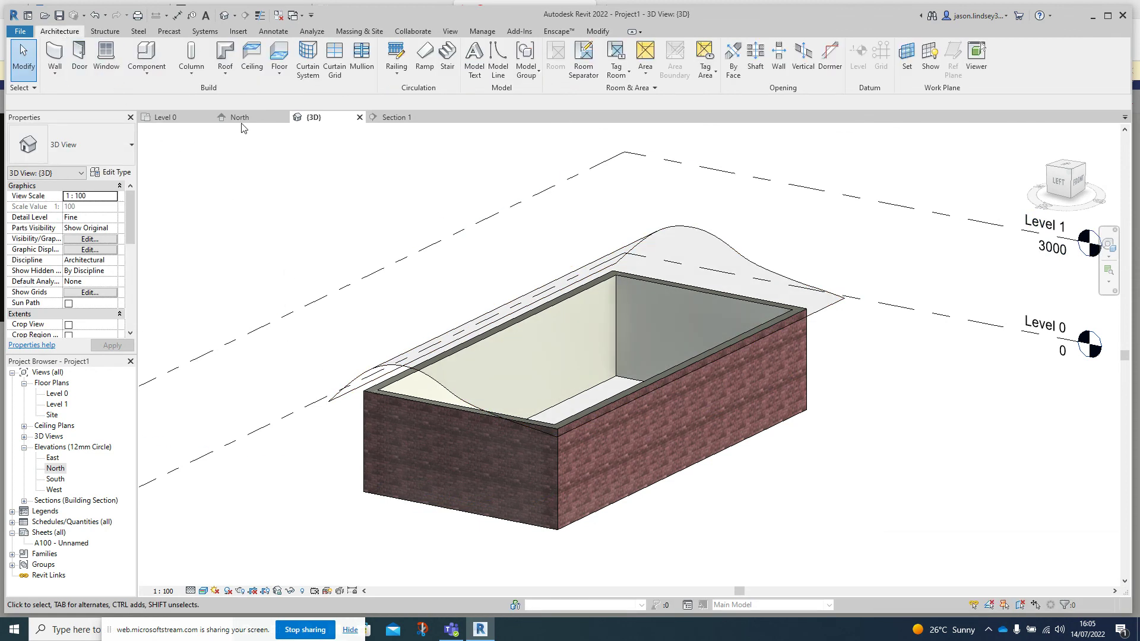
left_click(222, 72)
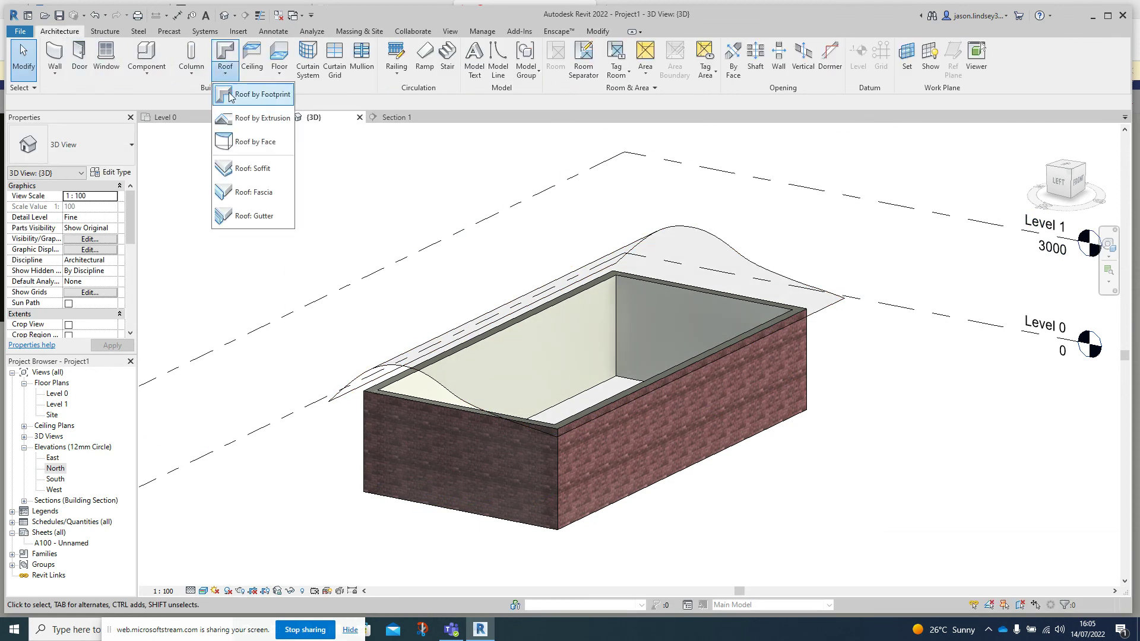
left_click(250, 143)
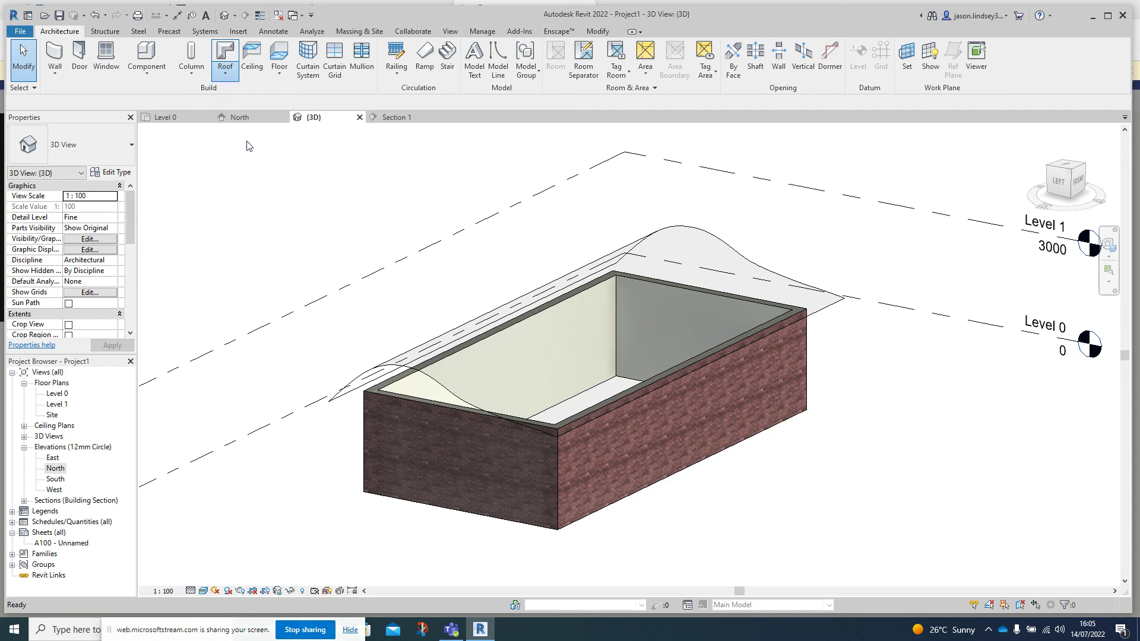
left_click(416, 365)
left_click(547, 58)
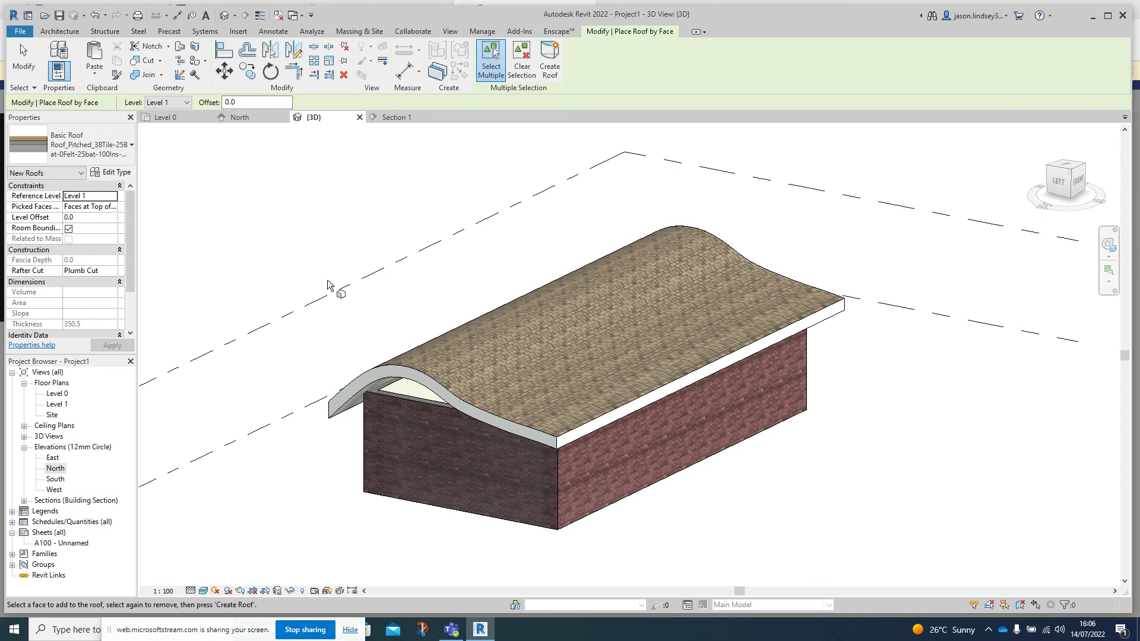
key("Escape")
middle_click_drag(325, 273, 389, 419, "shift")
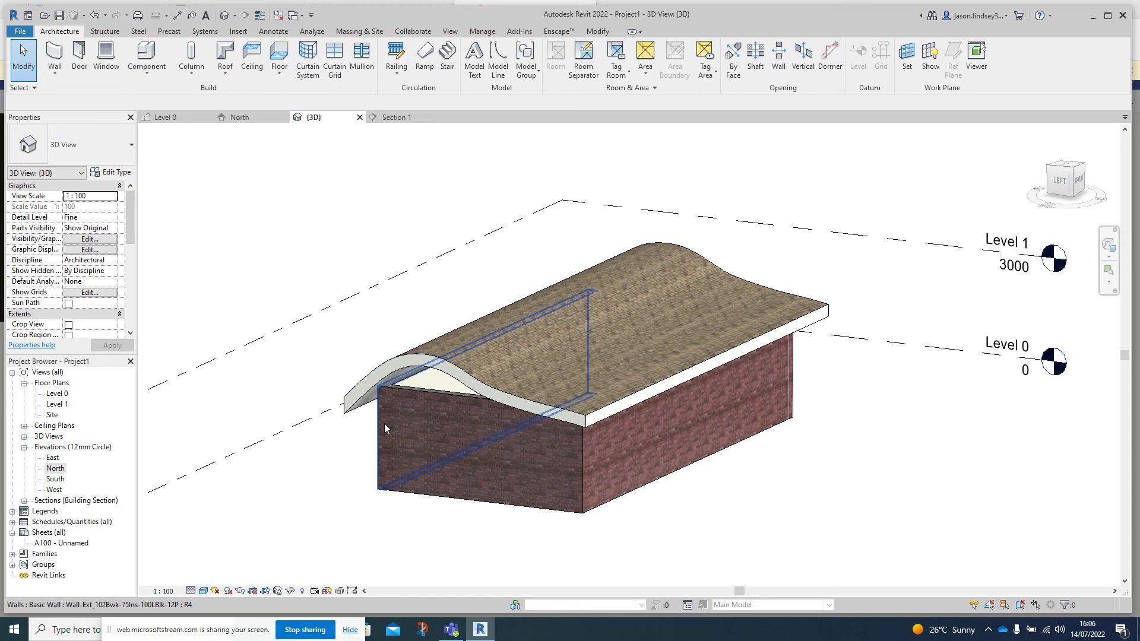
Tab-select the chain of four brick walls and attach their tops to the wavy roof.
left_click(386, 422)
key("Escape")
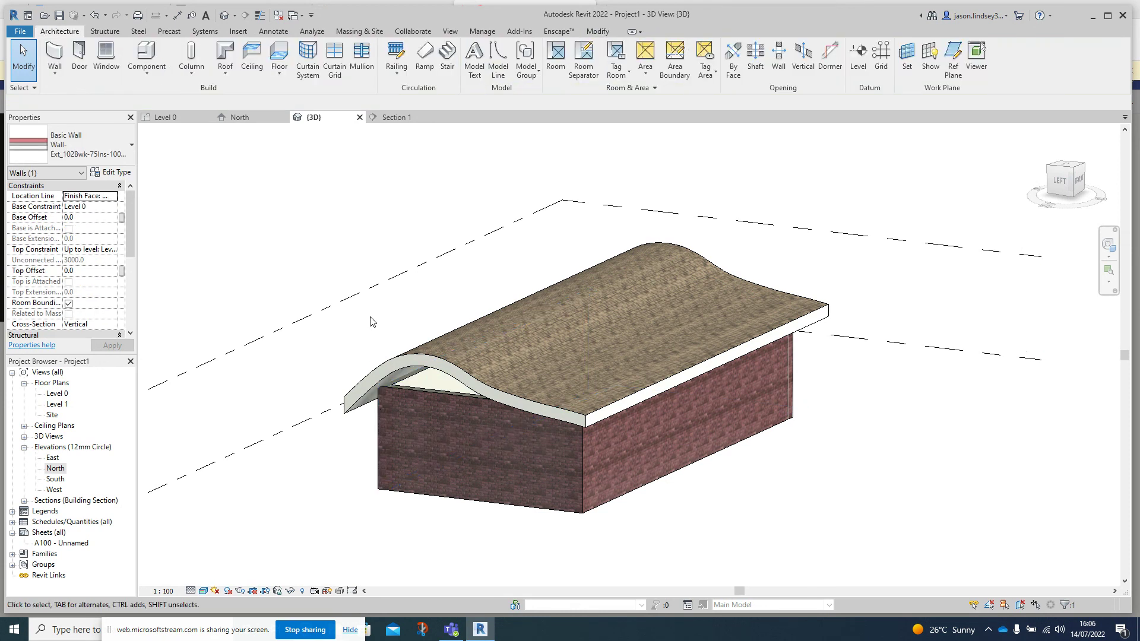
key("Tab")
left_click(379, 431)
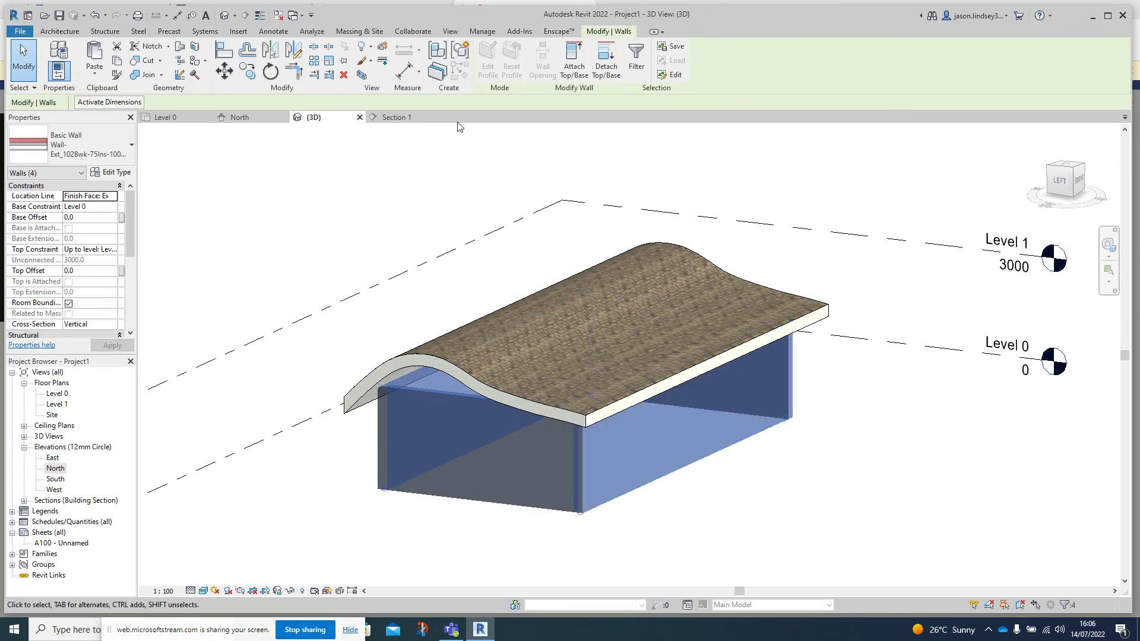
left_click(574, 60)
left_click(438, 361)
left_click(386, 302)
middle_click_drag(315, 183, 308, 282, "shift")
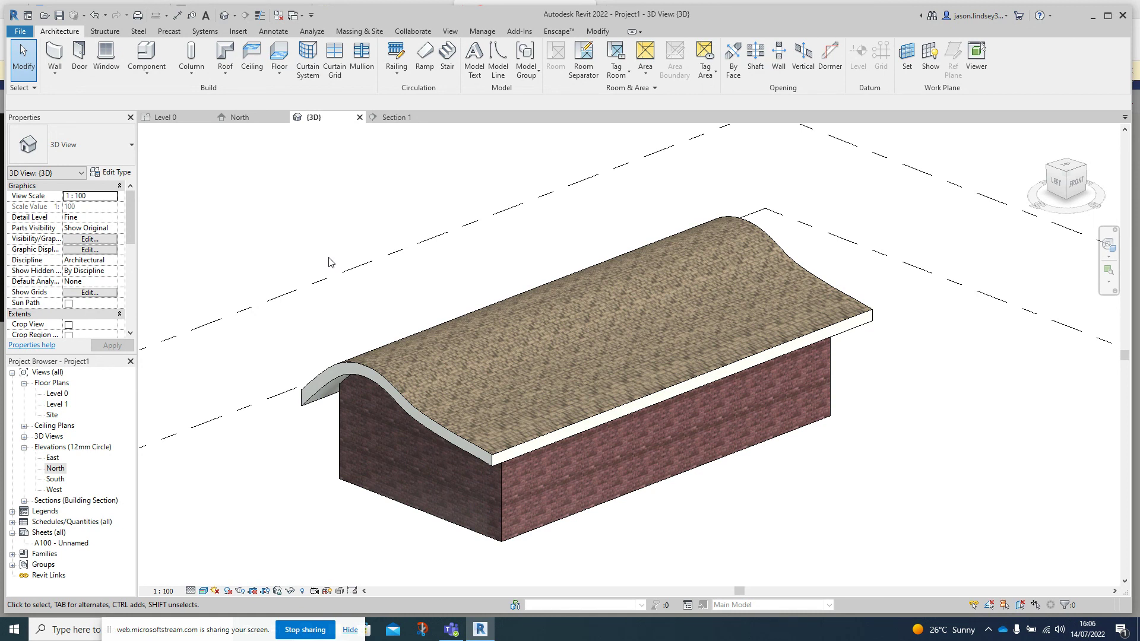